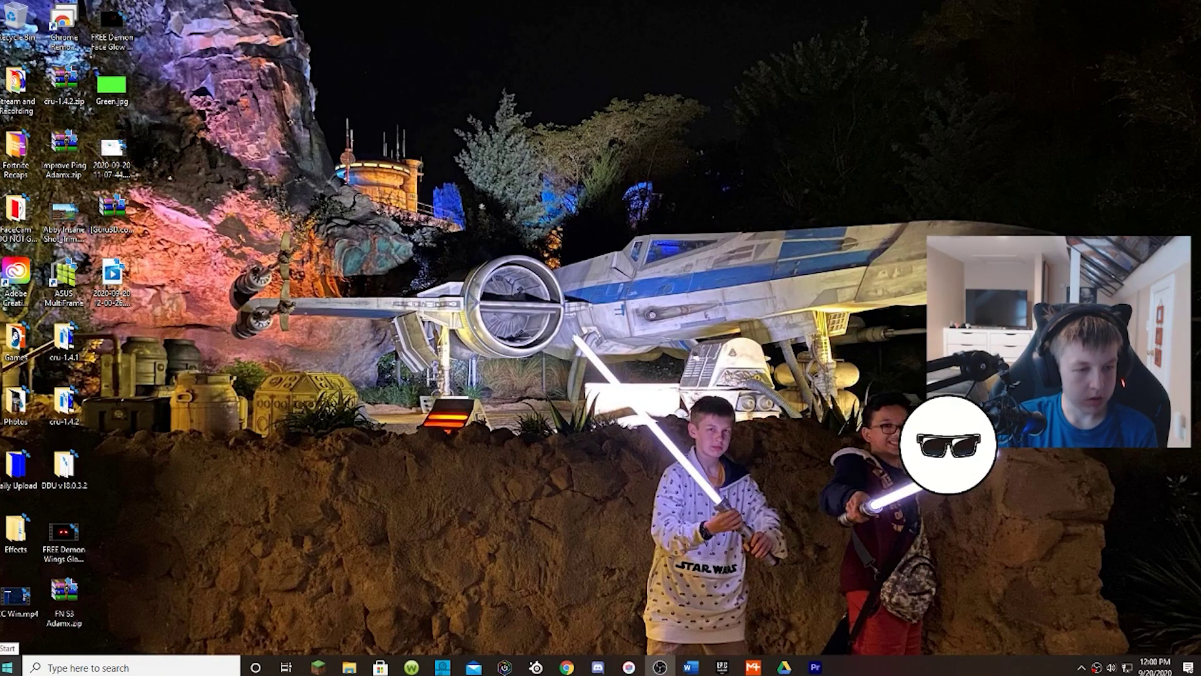
- Check the monitor's advanced display information in Windows Settings, then return to the desktop
click(9, 665)
click(10, 595)
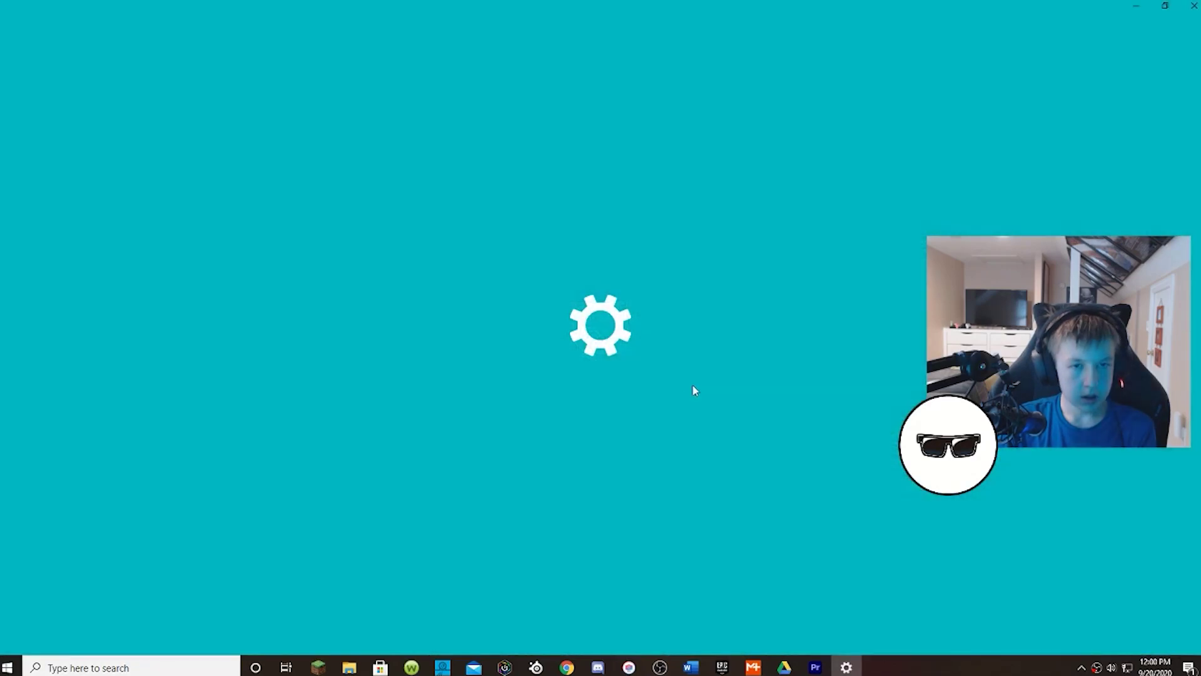
click(245, 164)
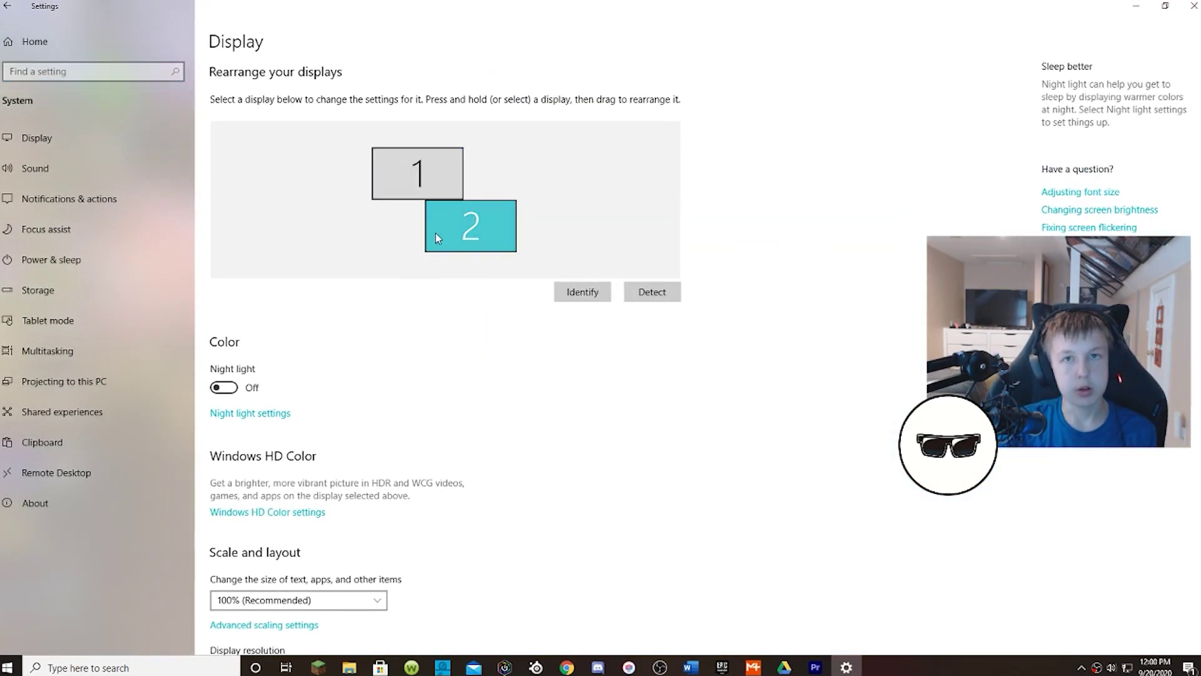
scroll(435, 232, down, 2)
scroll(432, 236, down, 2)
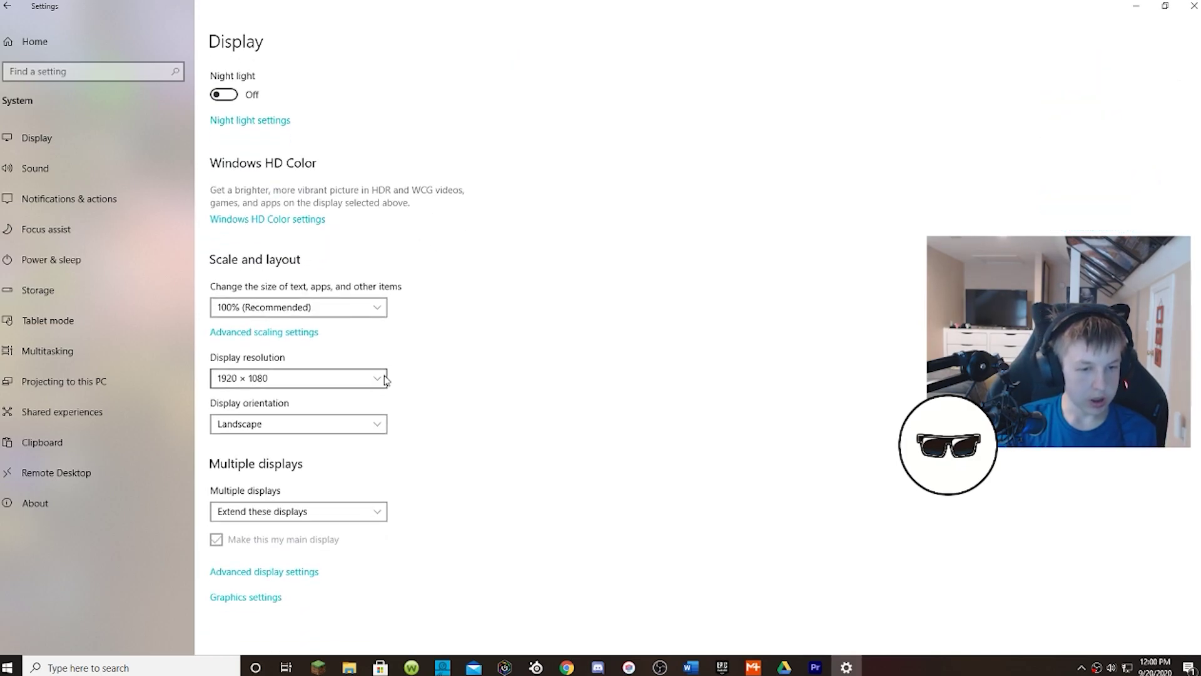
click(300, 572)
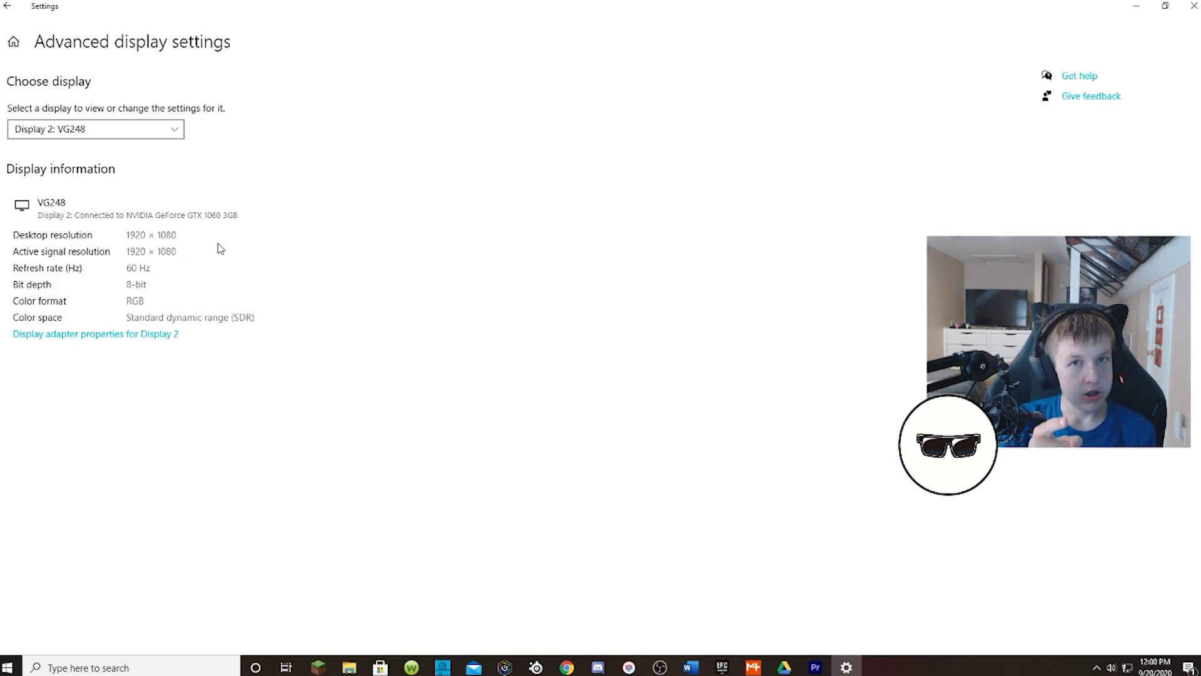
click(1192, 6)
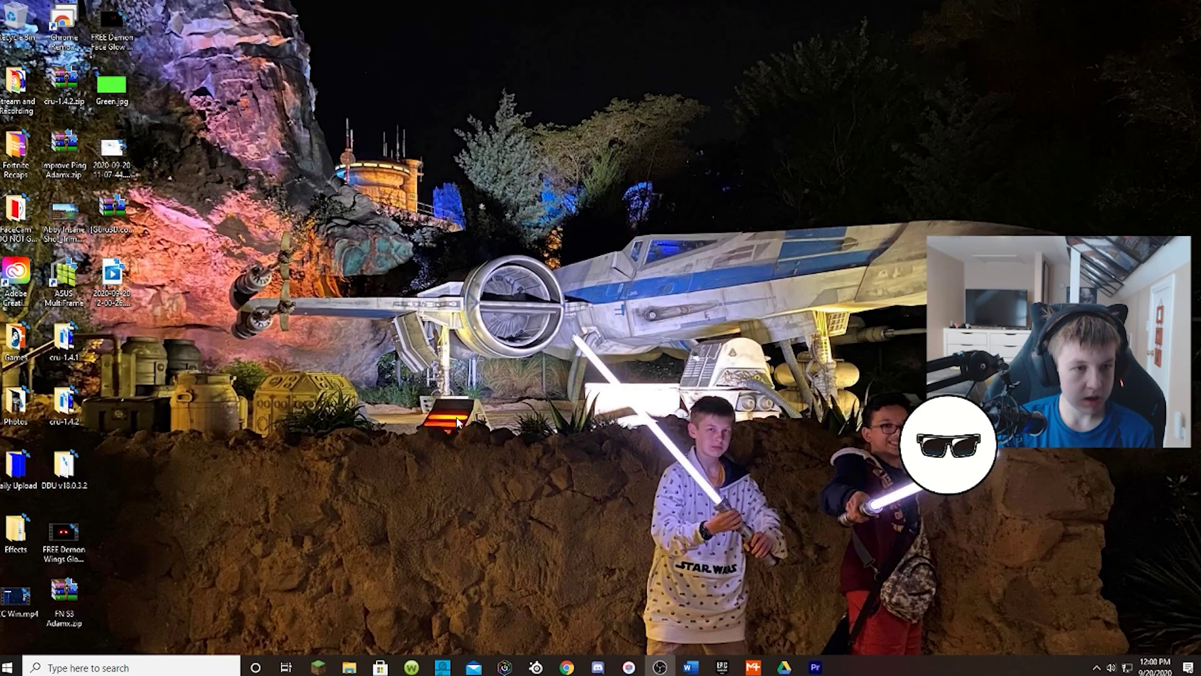
- Launch the NVIDIA Control Panel from the desktop's context menu
right_click(629, 470)
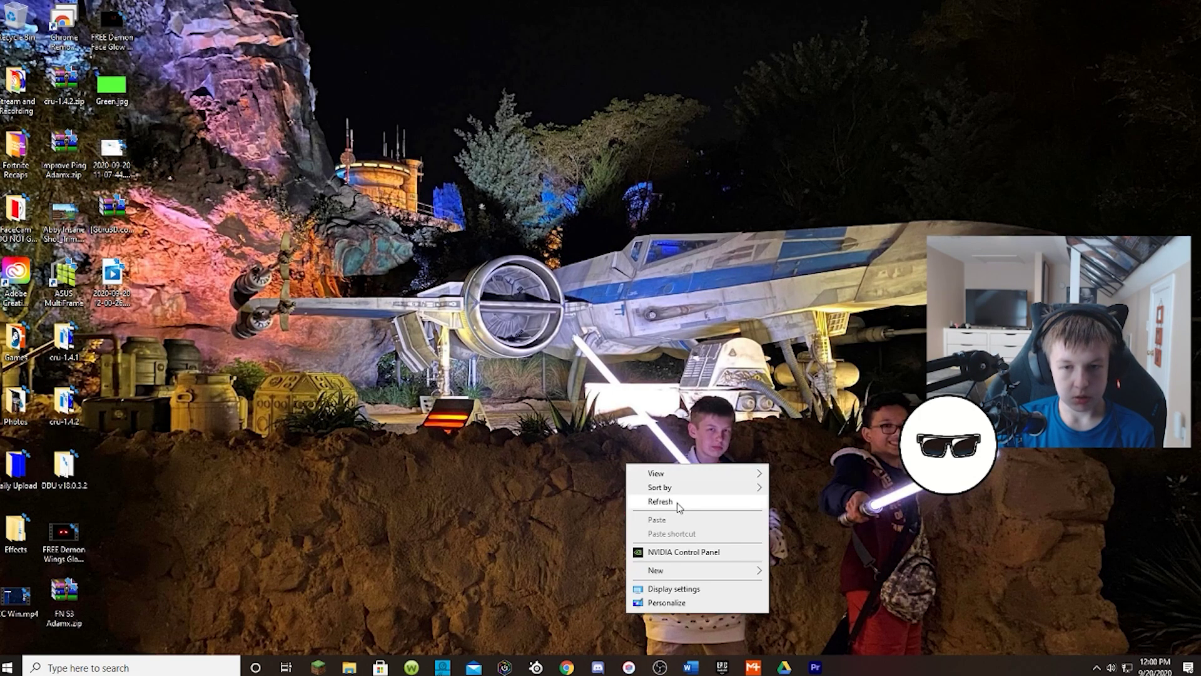
click(680, 551)
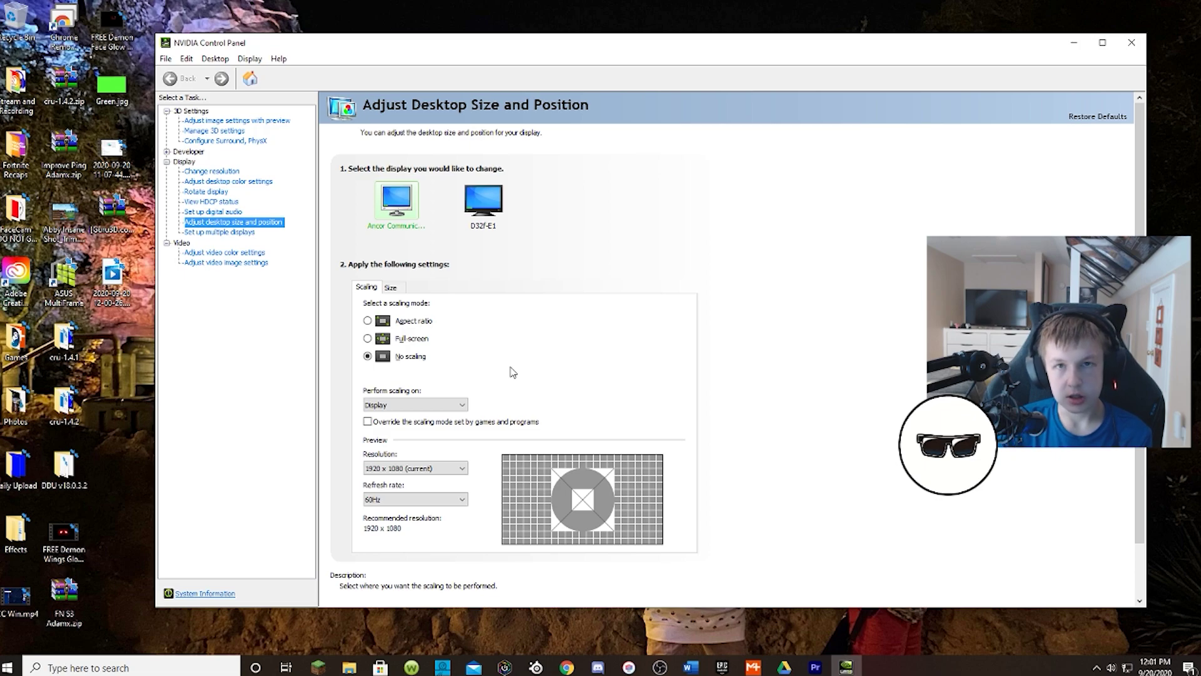
- Reach LO4D's Custom Resolution Utility download mirrors in Chrome, then leave the desktop showing
click(1130, 46)
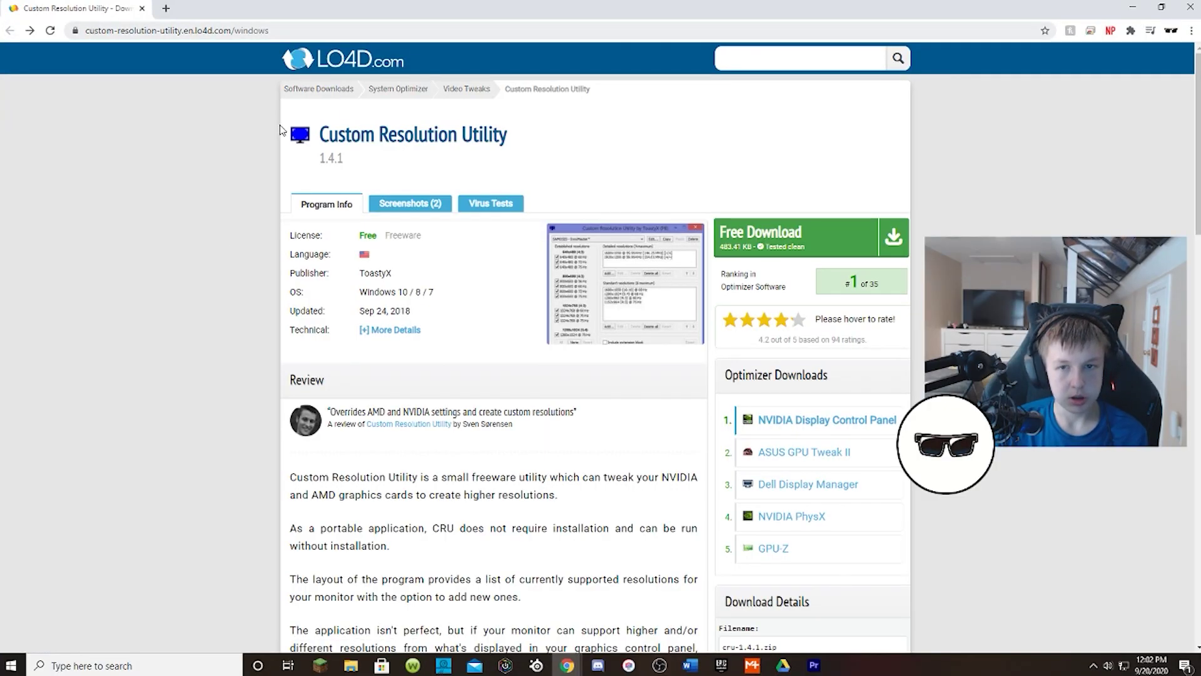
click(784, 252)
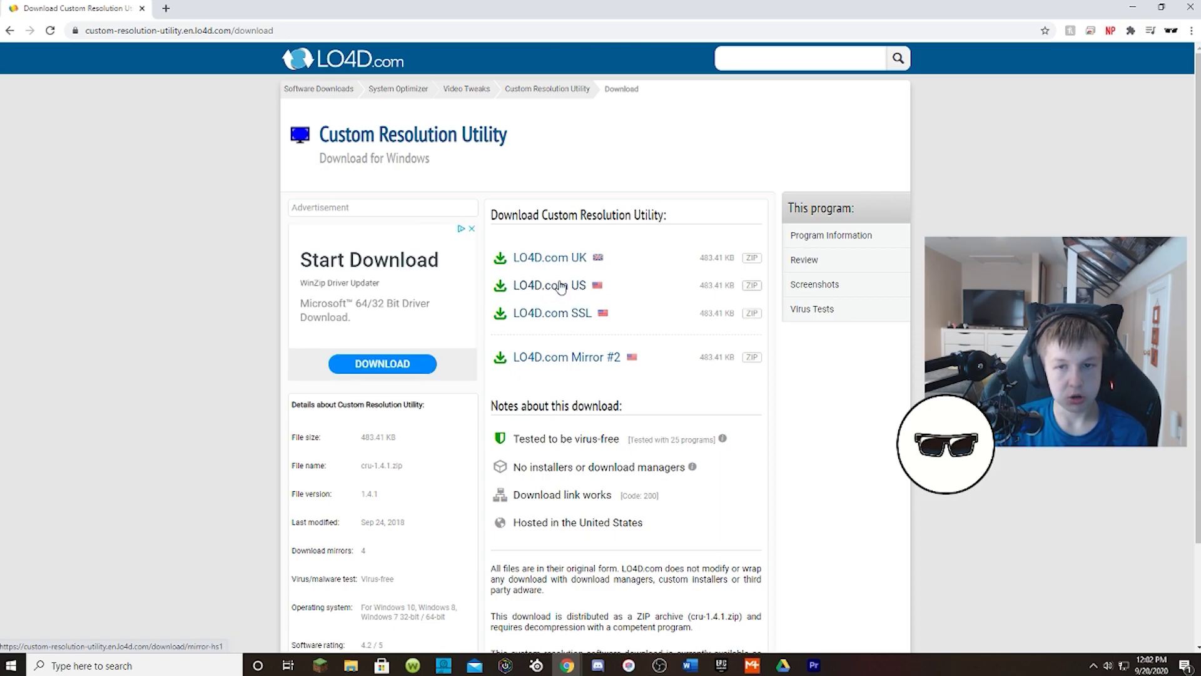
click(1132, 7)
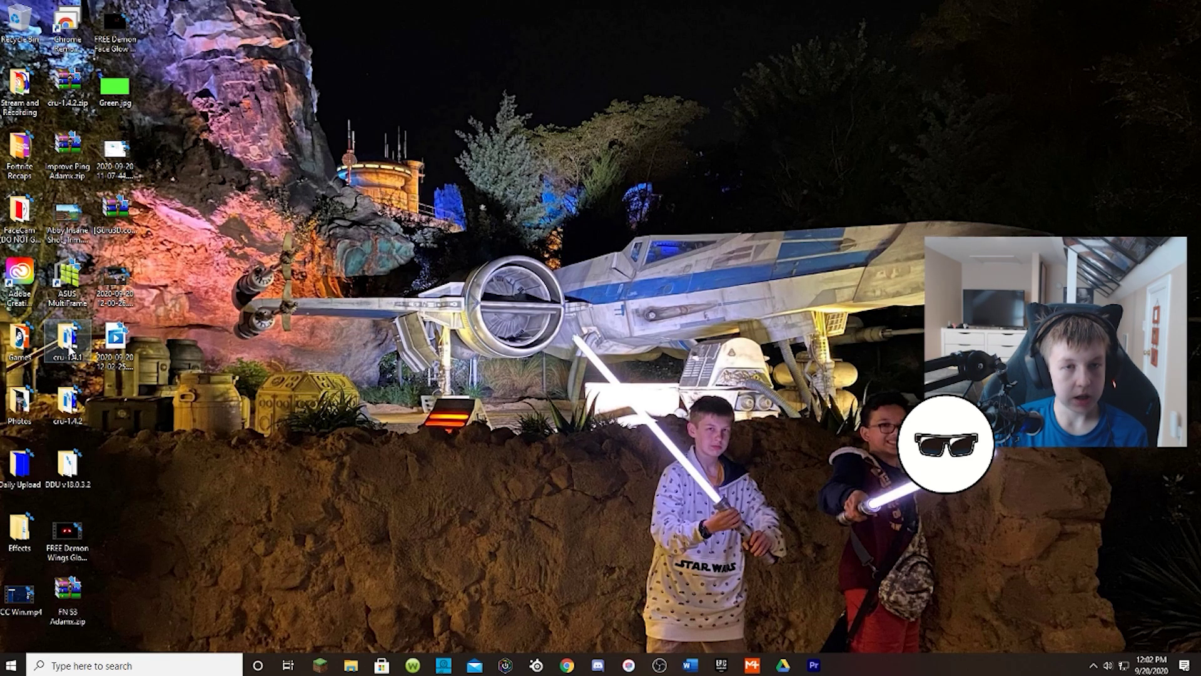
- Run CRU.exe from the cru-1.4.1 folder as administrator, allowing it in User Account Control
double_click(62, 343)
mouse_move(476, 213)
right_click(479, 215)
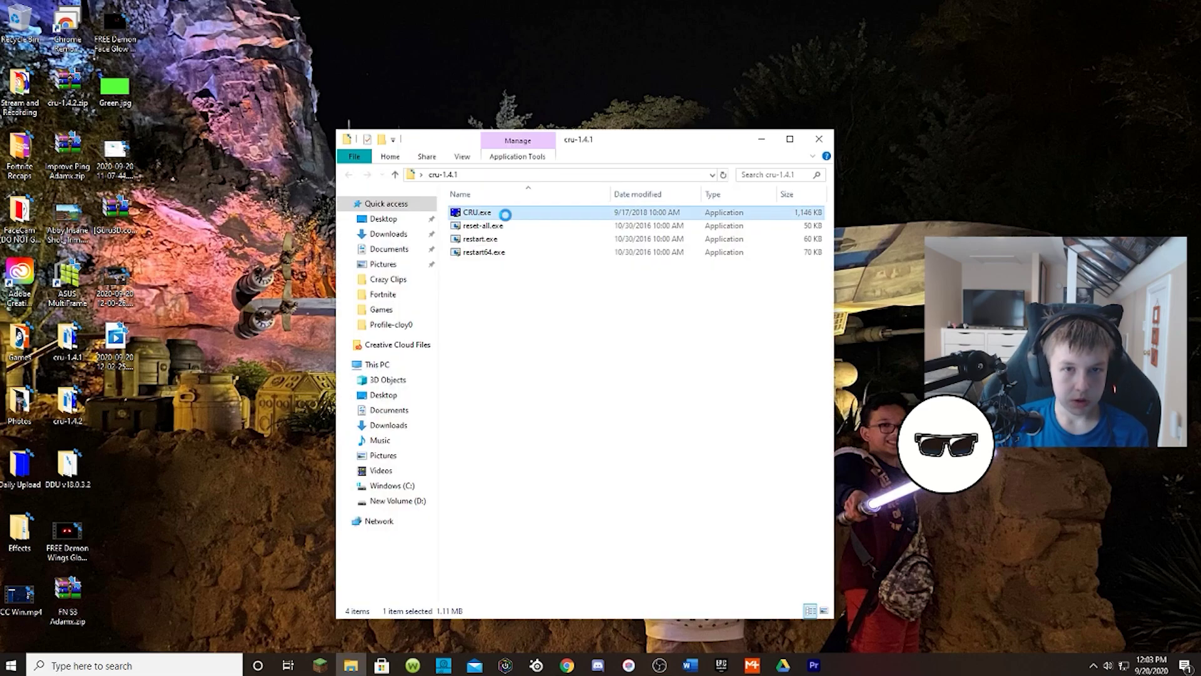
click(450, 349)
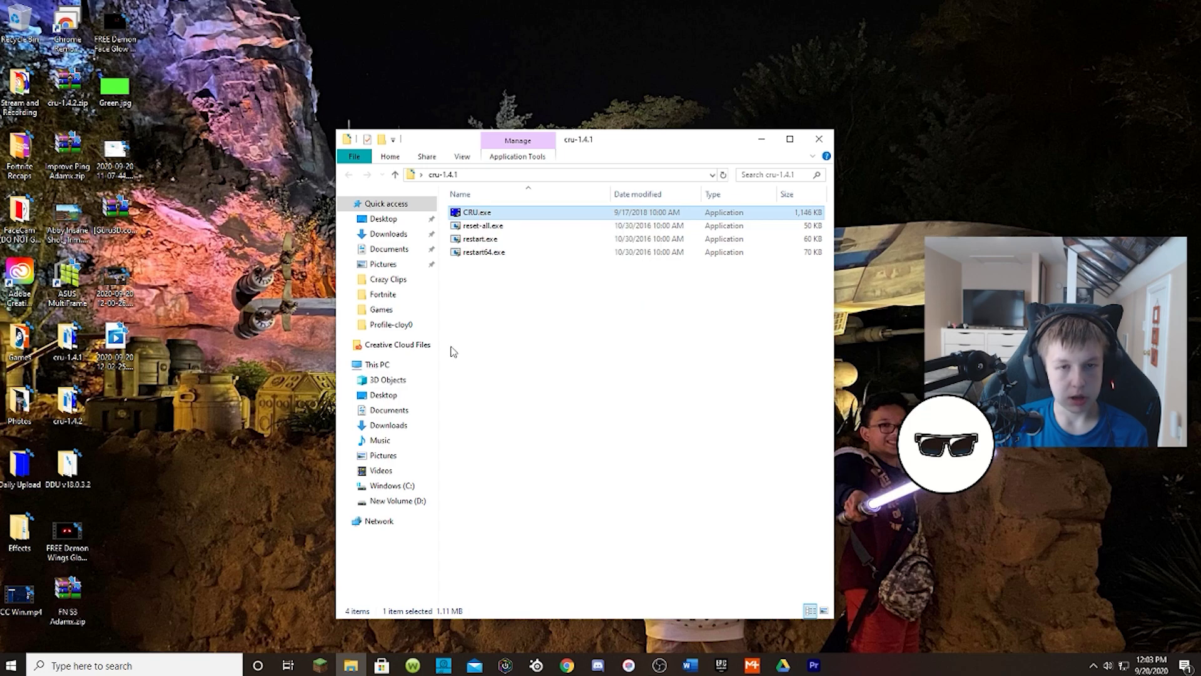
click(474, 212)
right_click(485, 214)
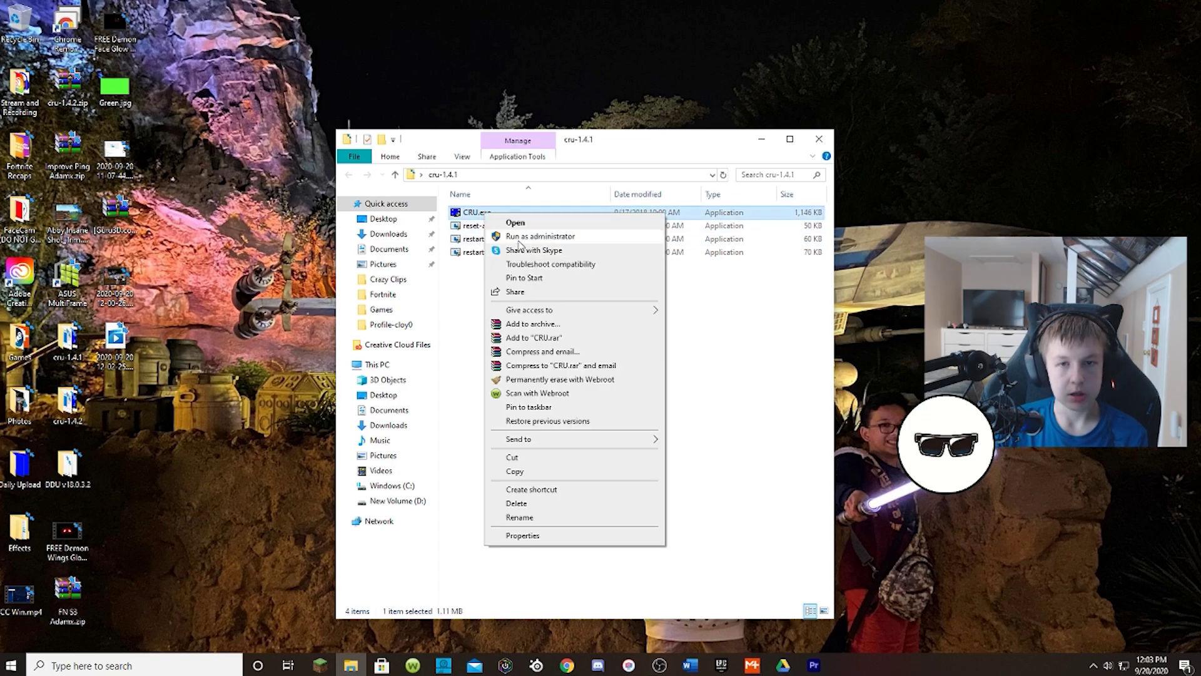
click(518, 236)
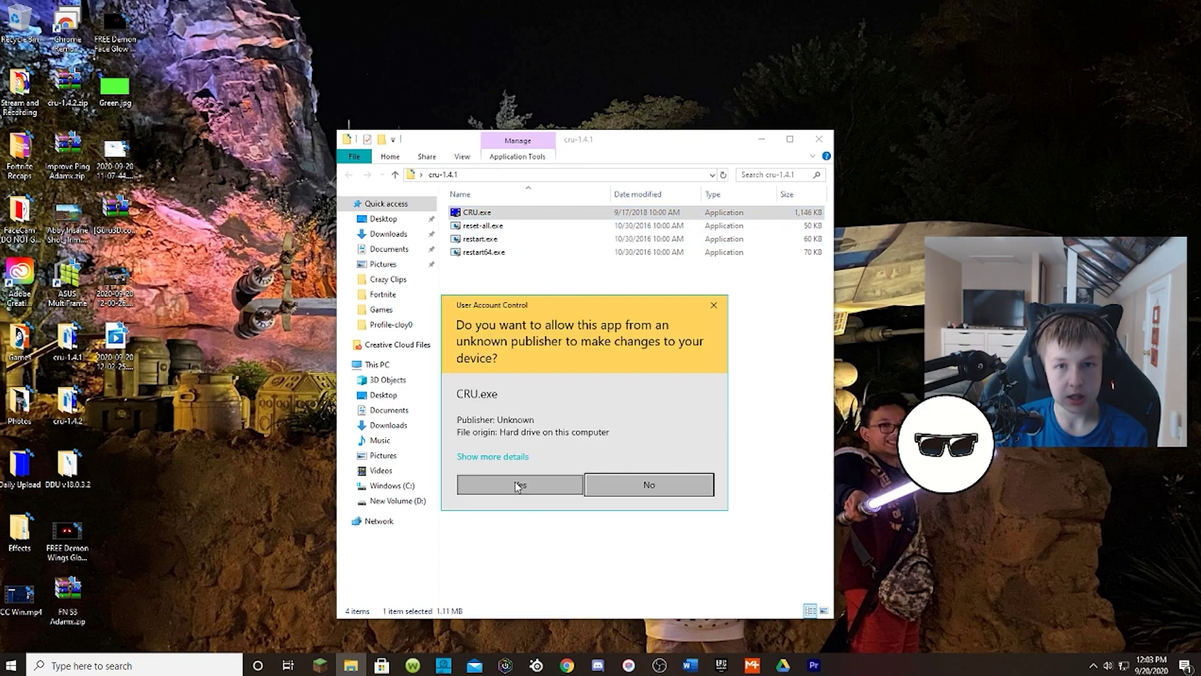
click(518, 485)
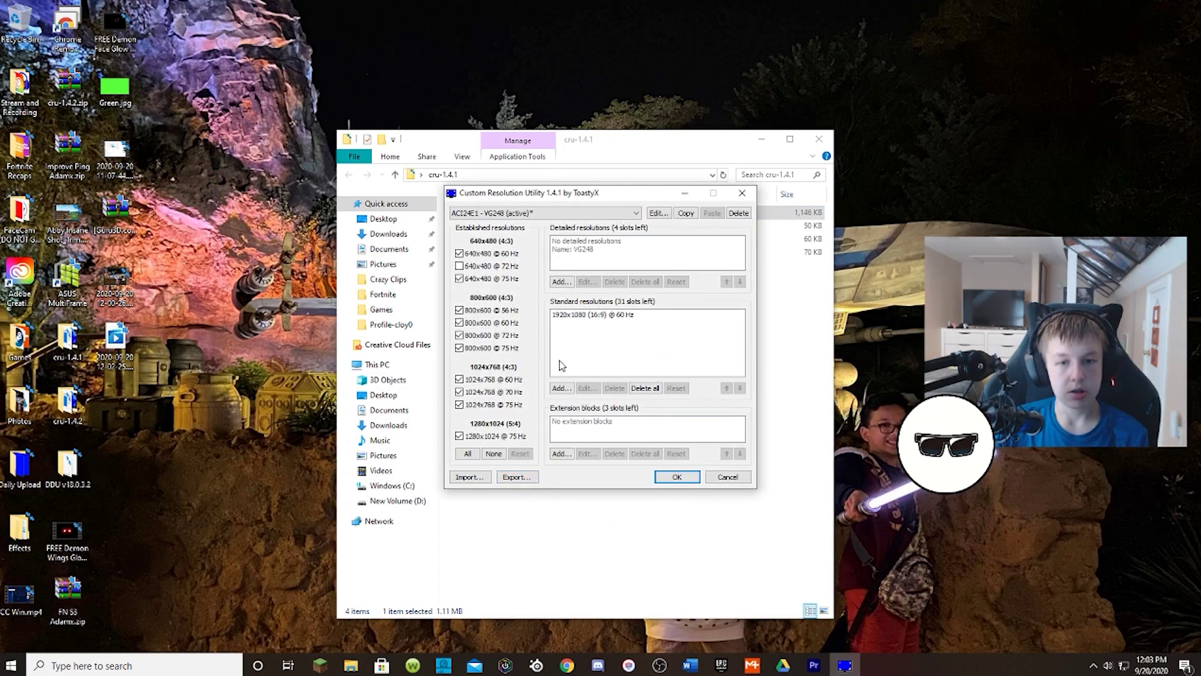
- Add a detailed resolution, try the automatic LCD reduced preset, then switch timing to Manual
click(560, 283)
click(552, 234)
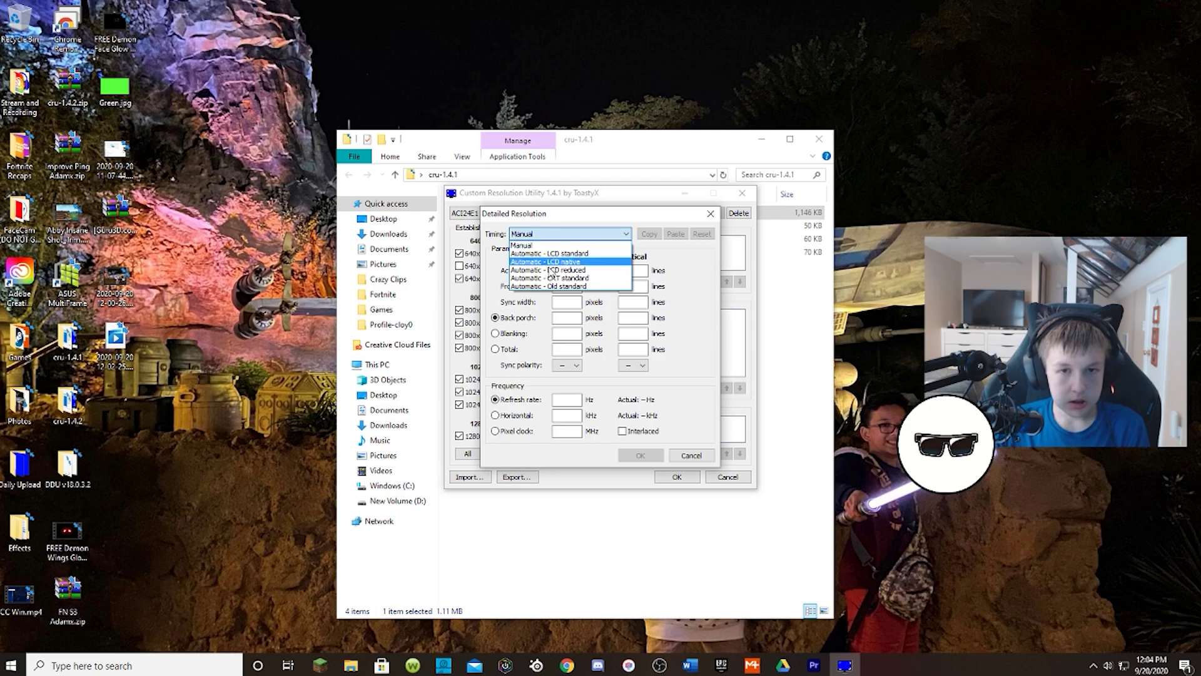
click(542, 271)
text(17)
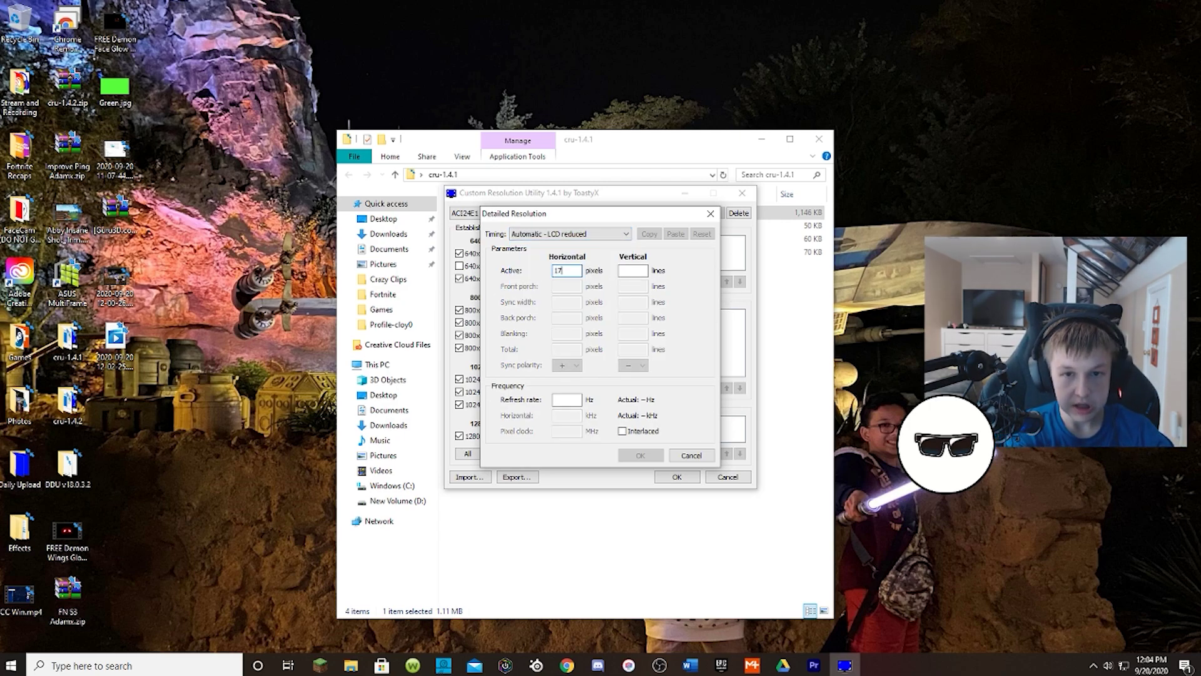
text(22)
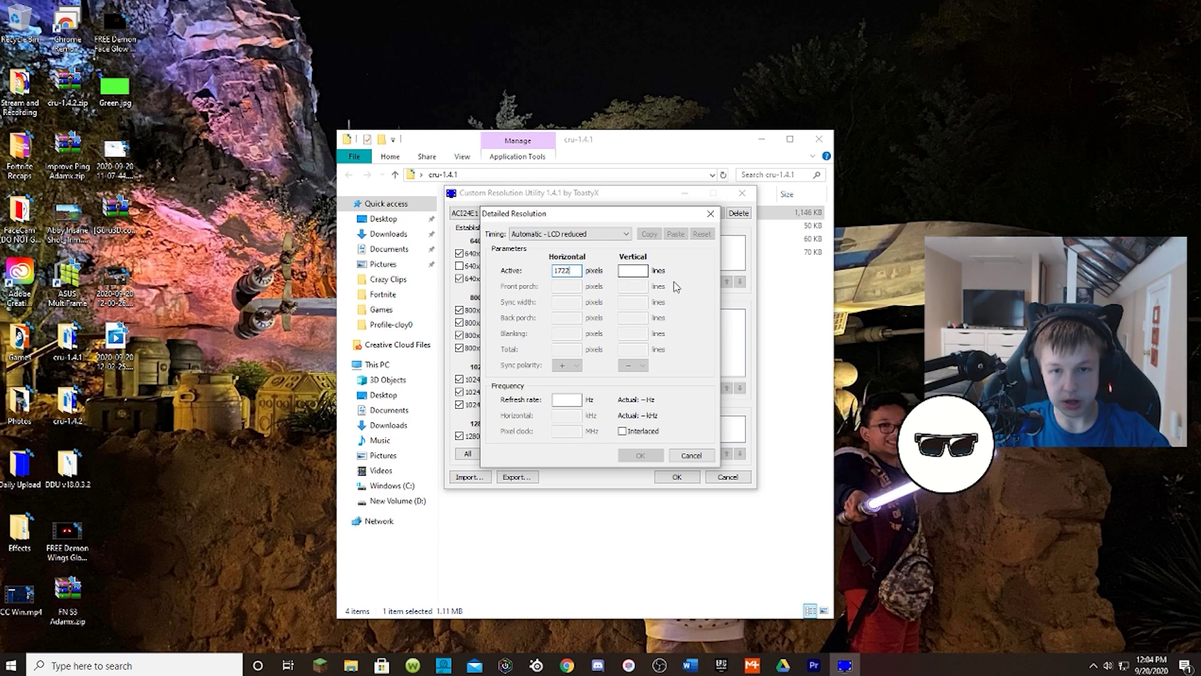
click(632, 270)
text(1080)
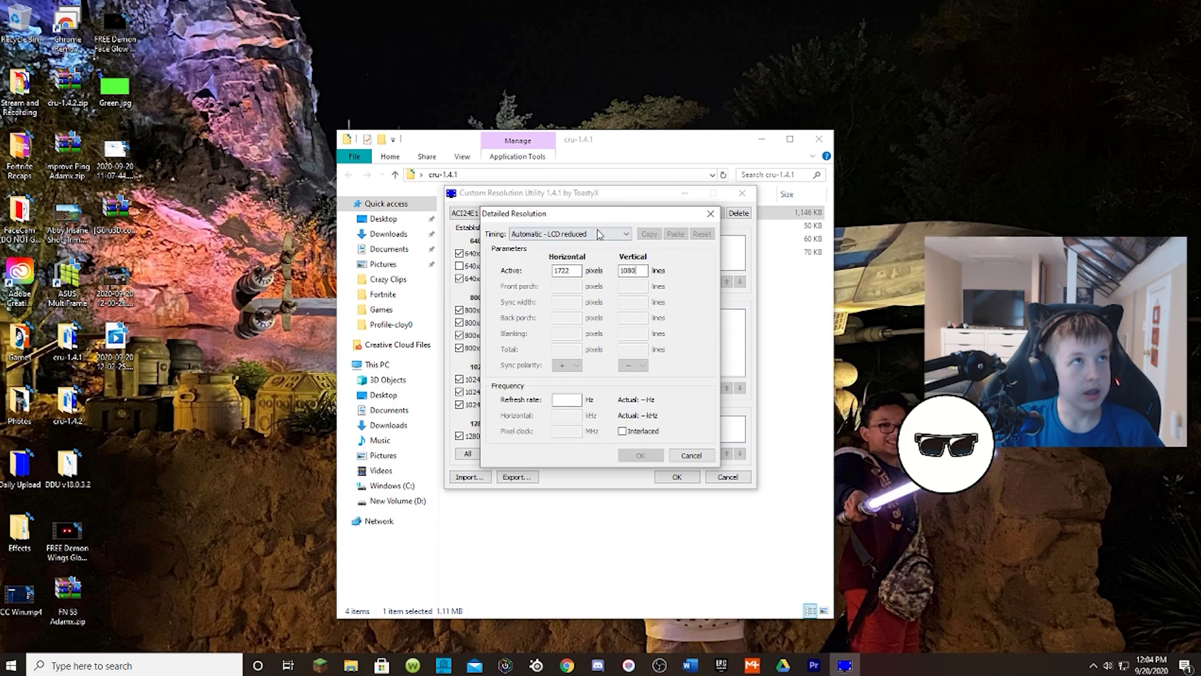
click(598, 234)
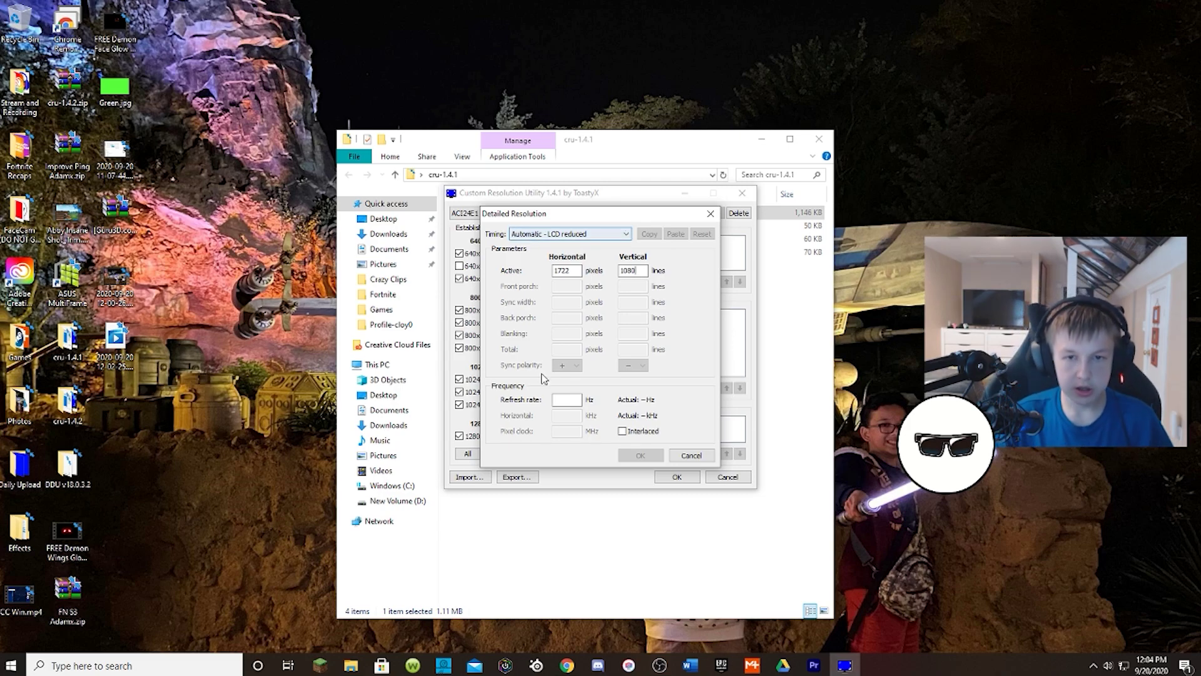
click(564, 234)
click(540, 242)
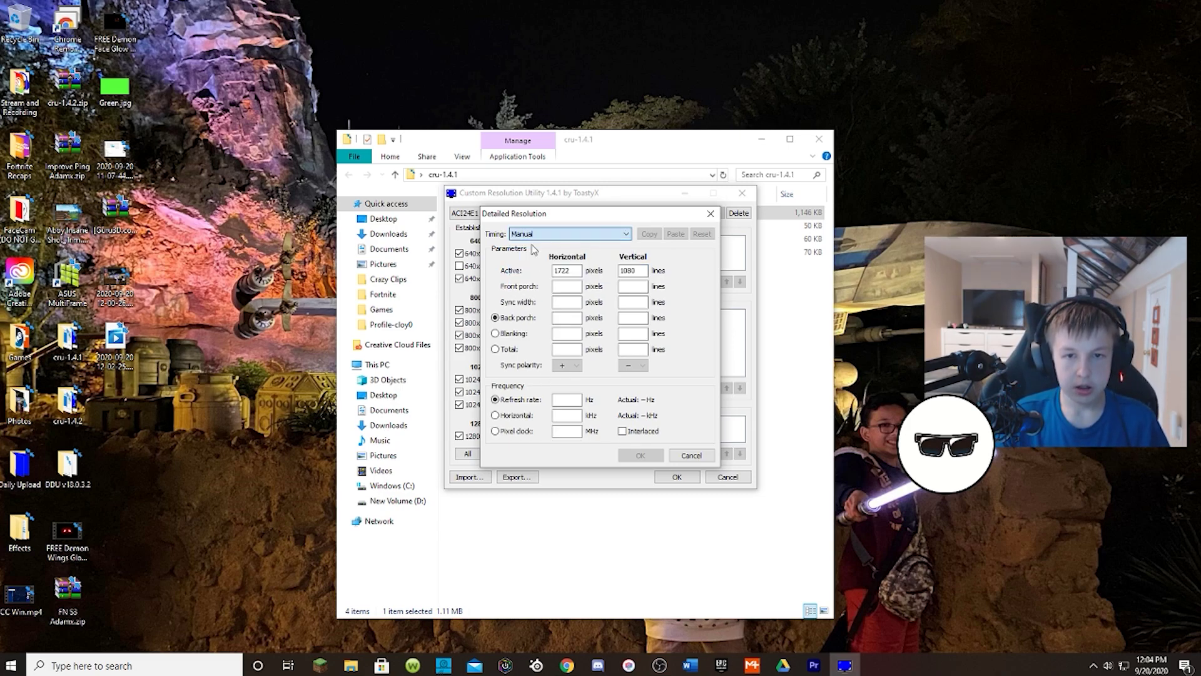
- Enter the front porch and sync width values and a 144 Hz refresh rate for 1722×1080
click(563, 287)
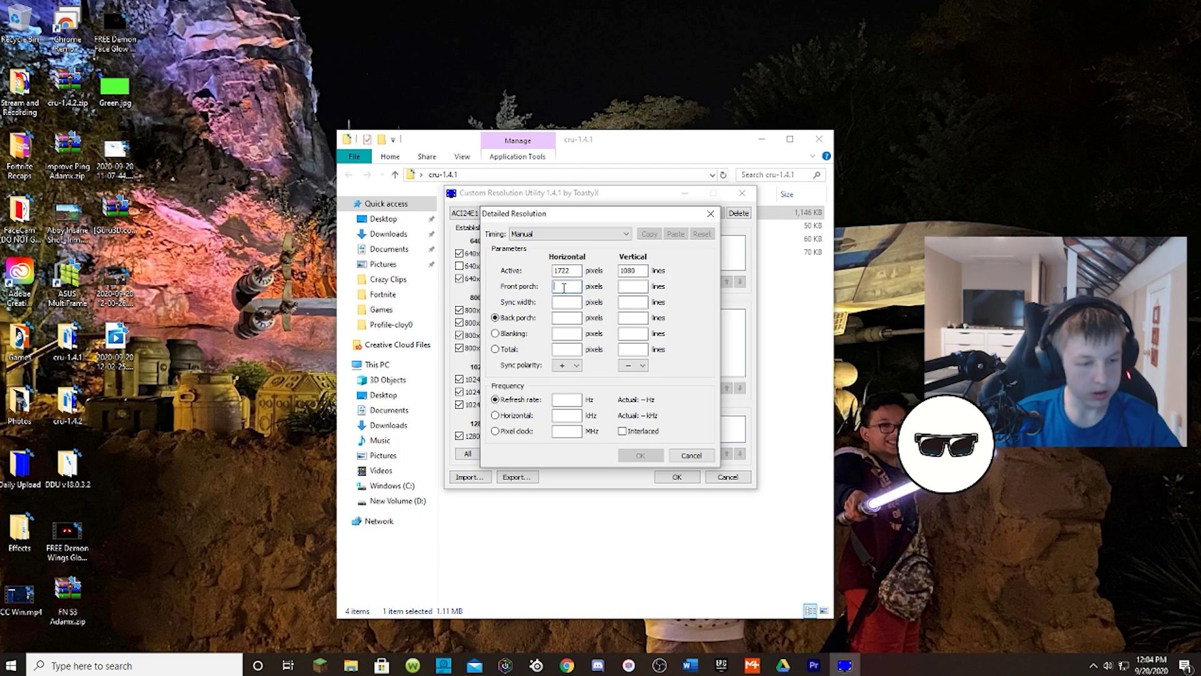
text(24)
click(633, 287)
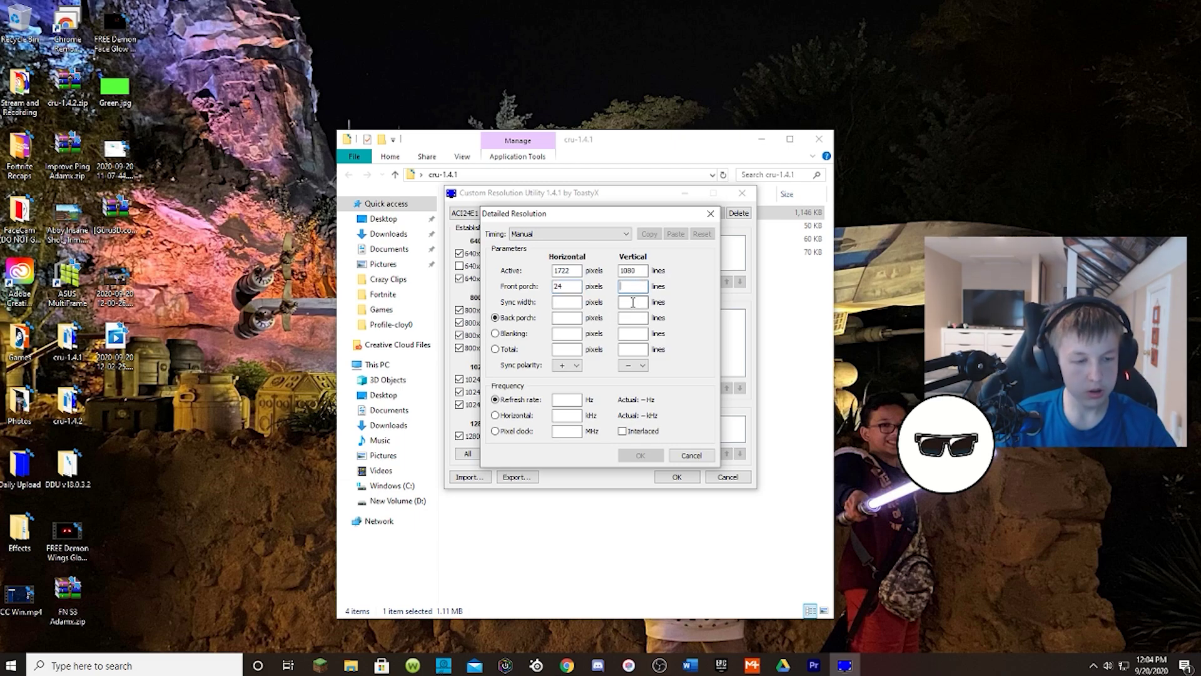
text(3)
click(557, 302)
text(3)
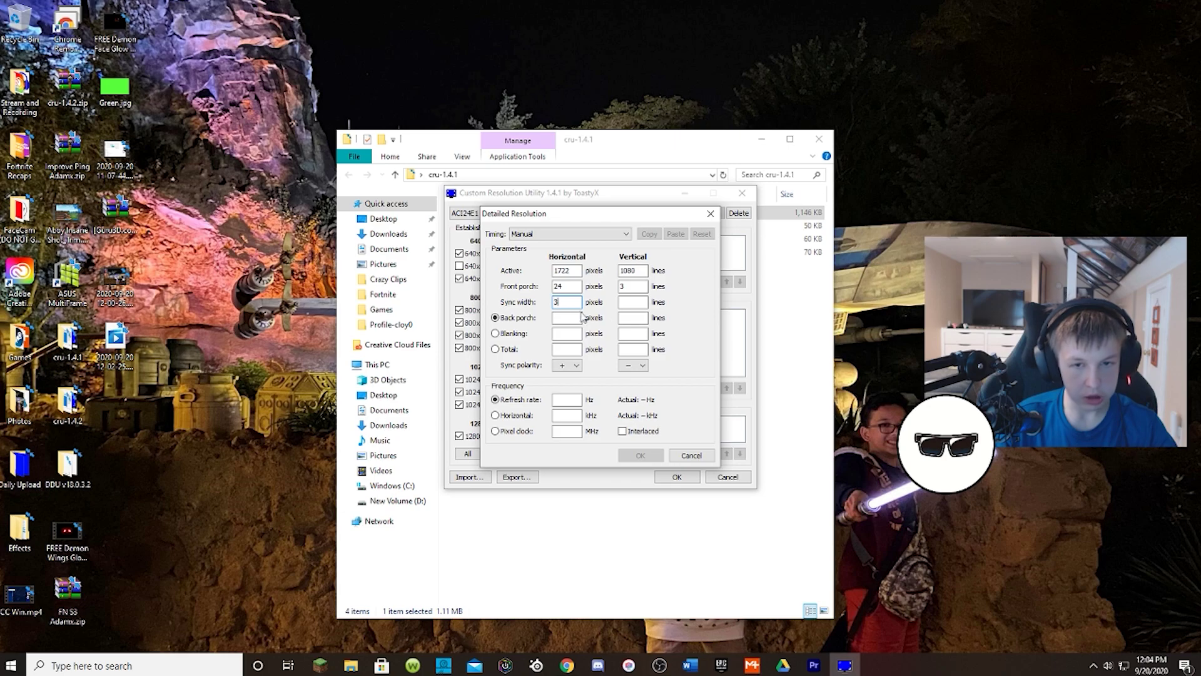
text(2)
click(633, 302)
text(5)
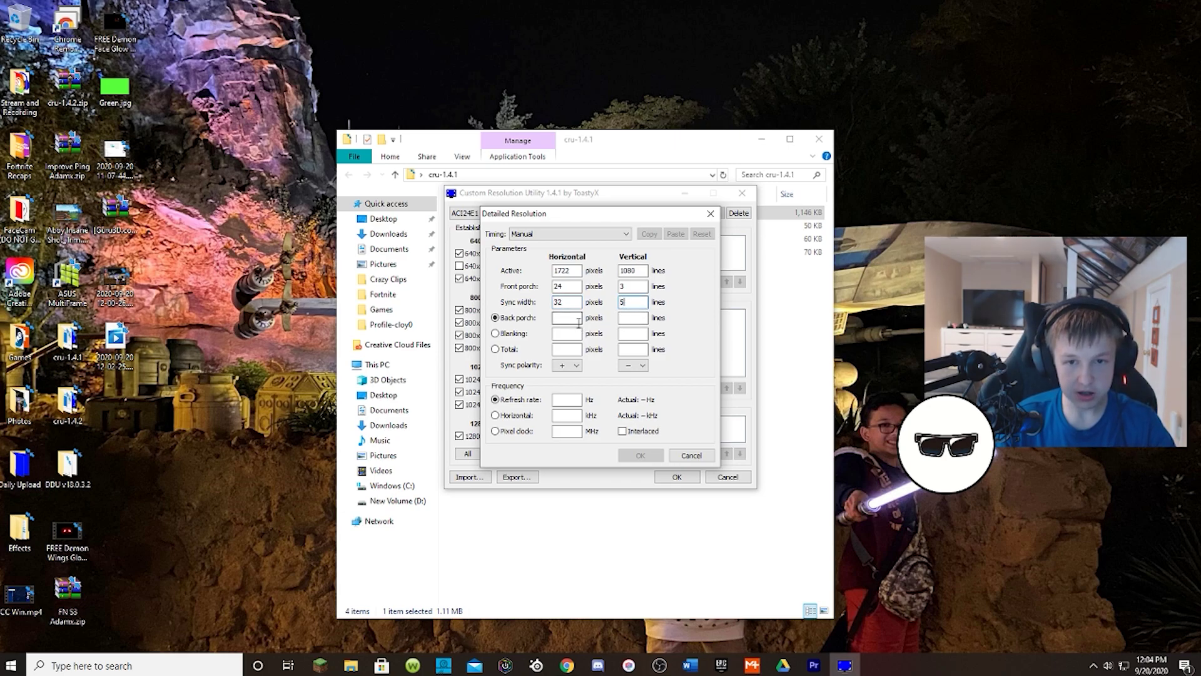
text(80)
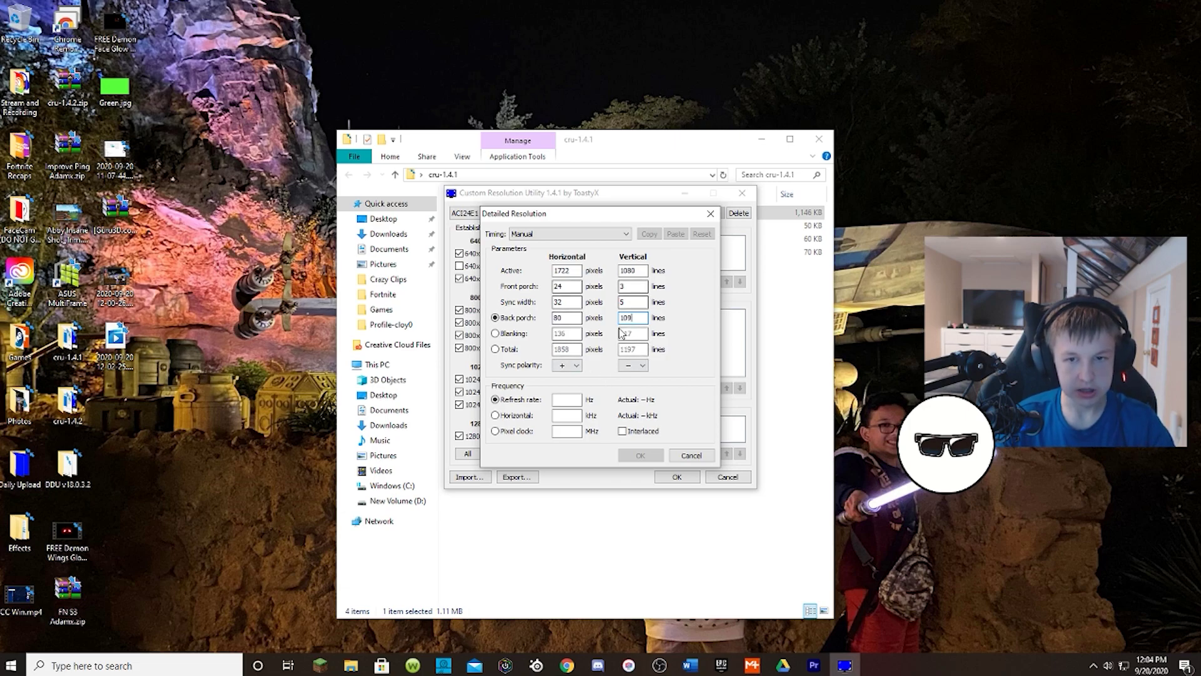
text(0)
click(563, 401)
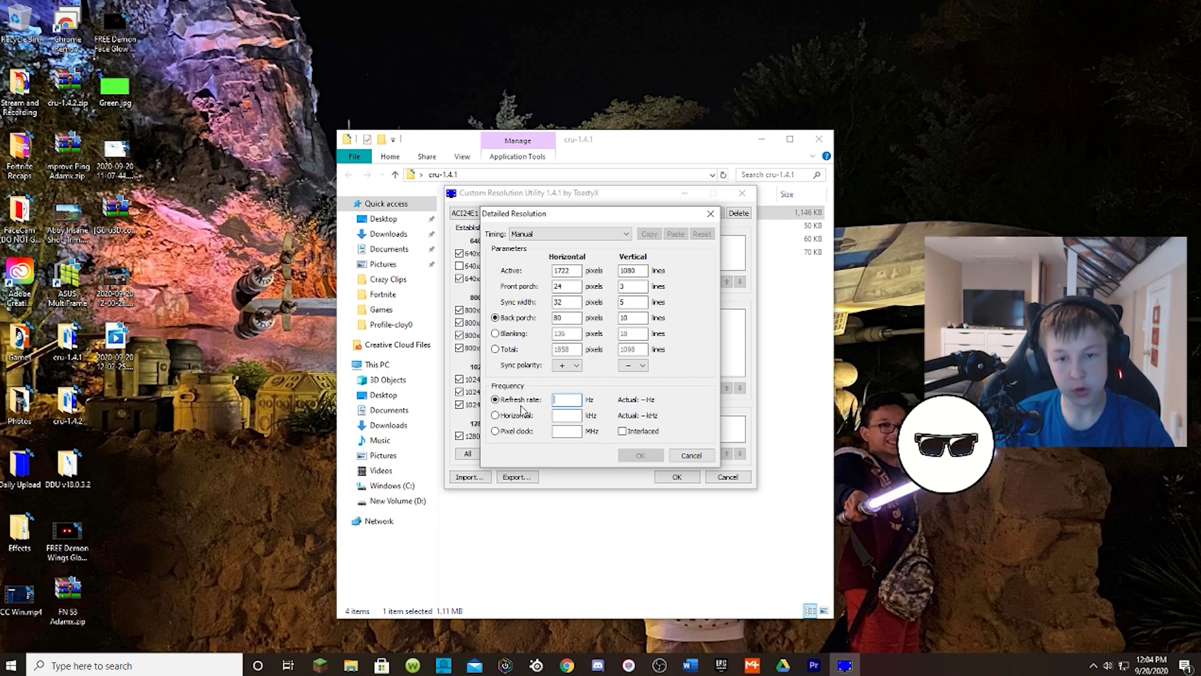
text(144)
- Confirm the 144 Hz detailed resolution and keep 1920x1080 (16:9) as the standard resolution
click(648, 456)
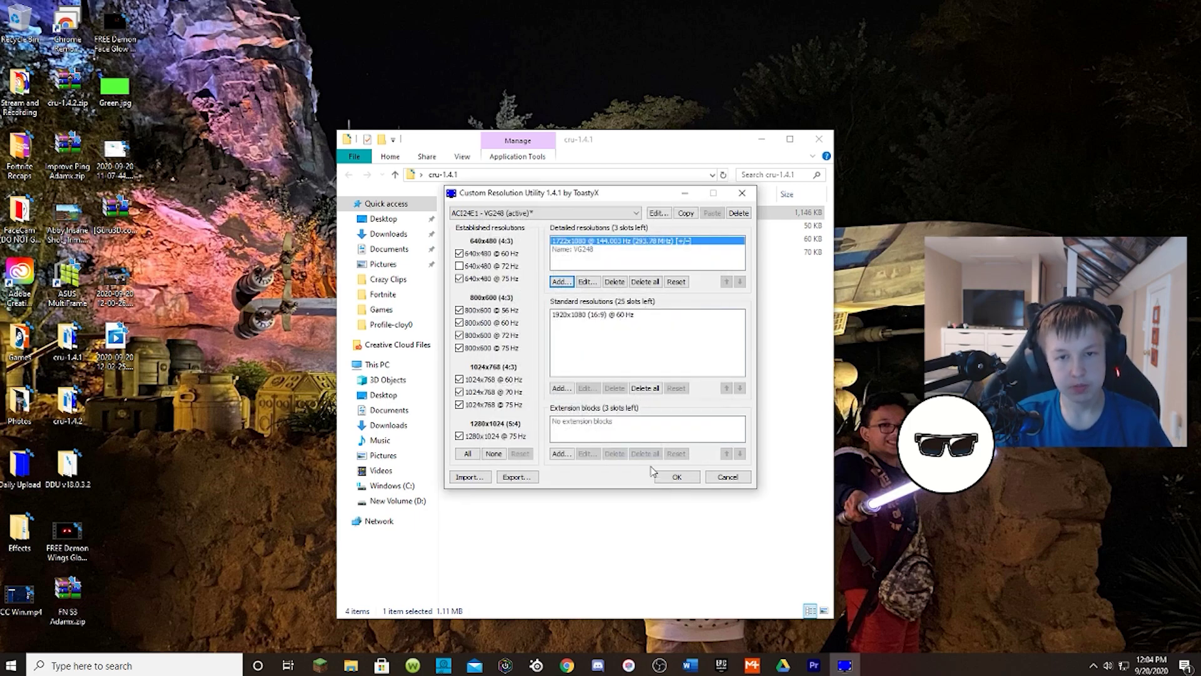
click(601, 315)
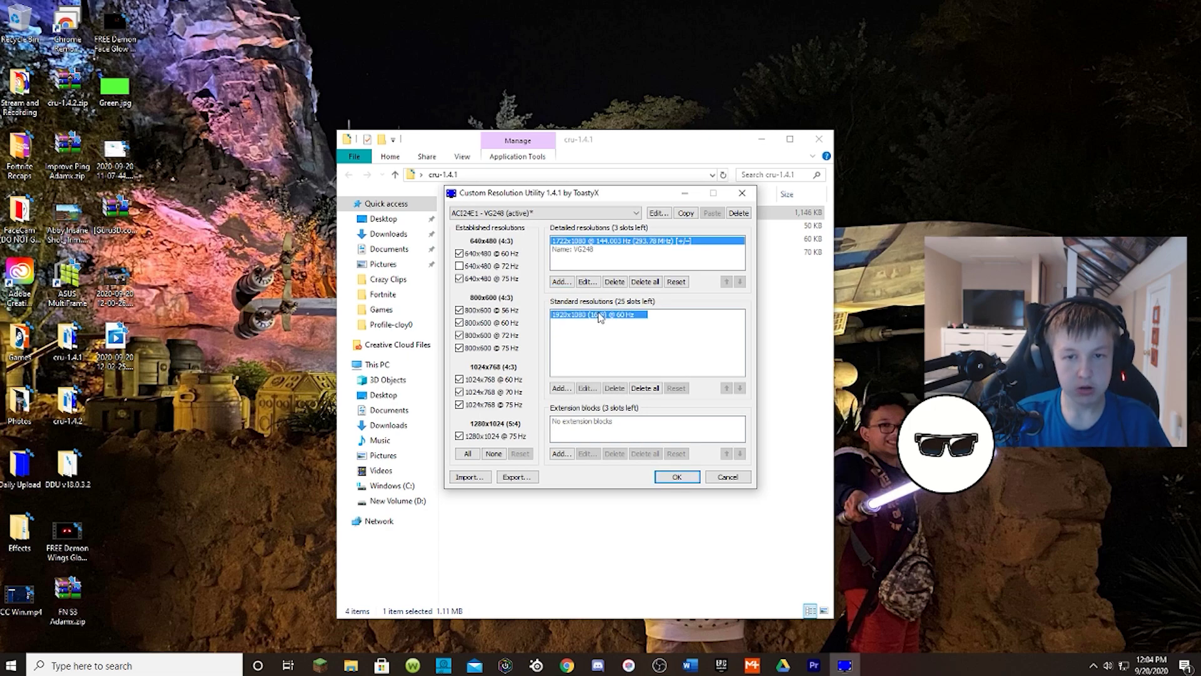
click(584, 389)
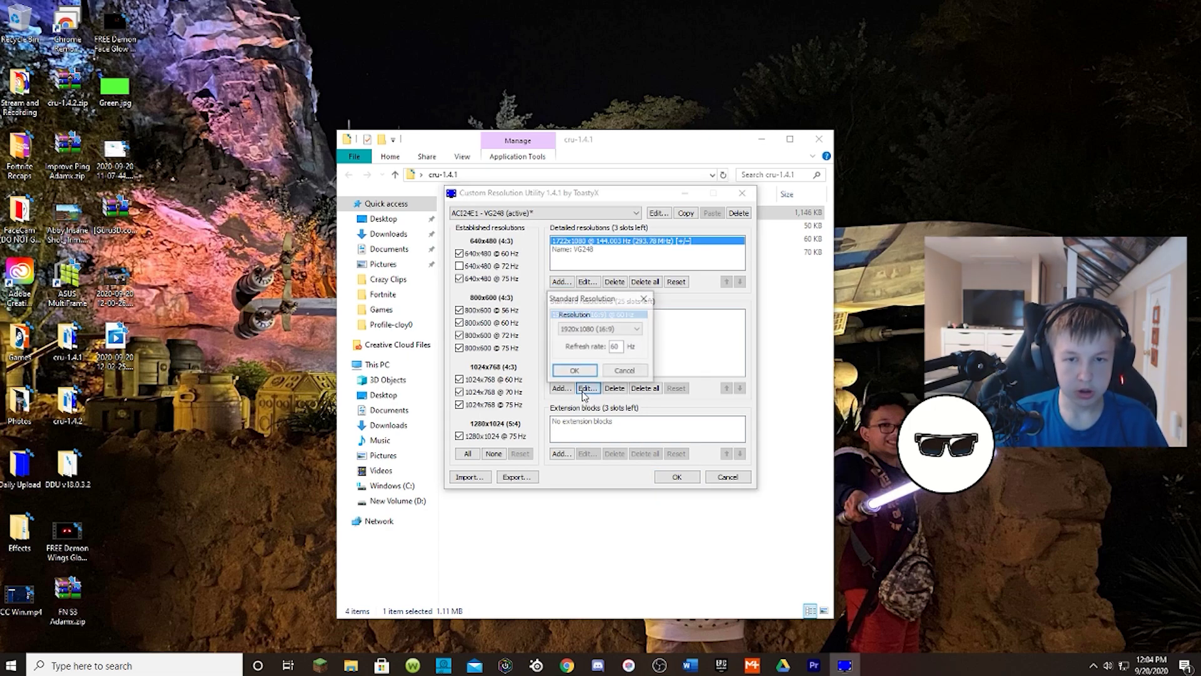
click(595, 331)
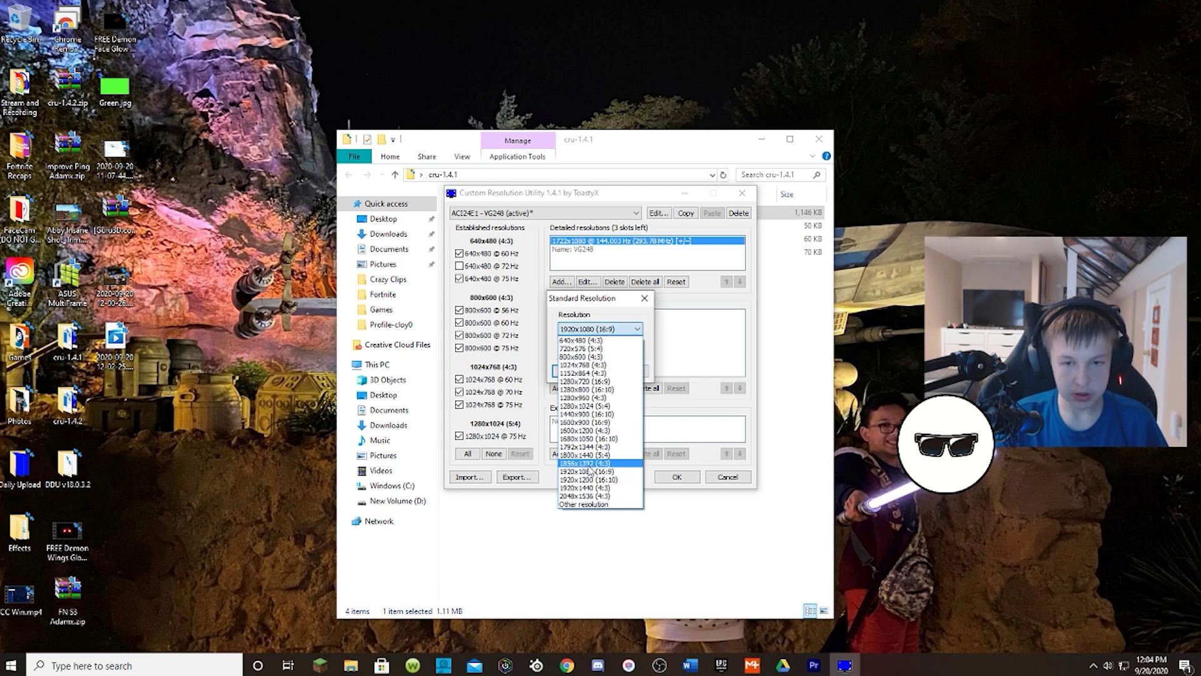
click(600, 473)
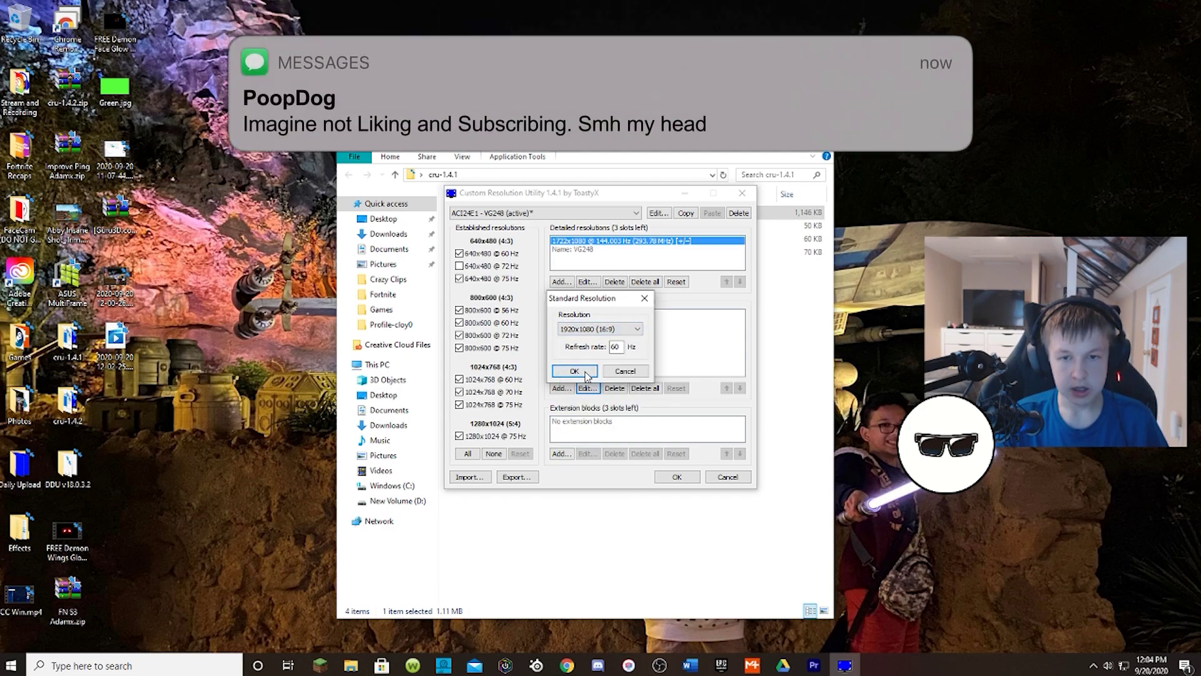
- Leave the standard resolution's refresh rate at 60 Hz and confirm it
drag(626, 351, 608, 351)
click(617, 348)
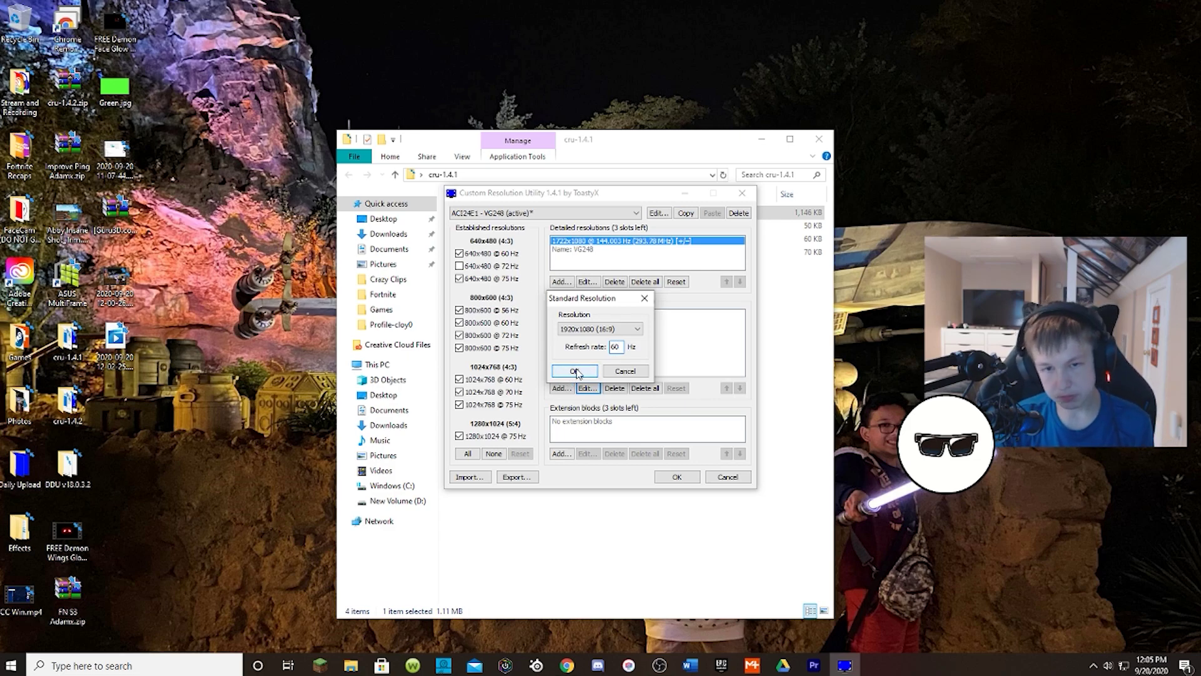
click(577, 371)
click(605, 434)
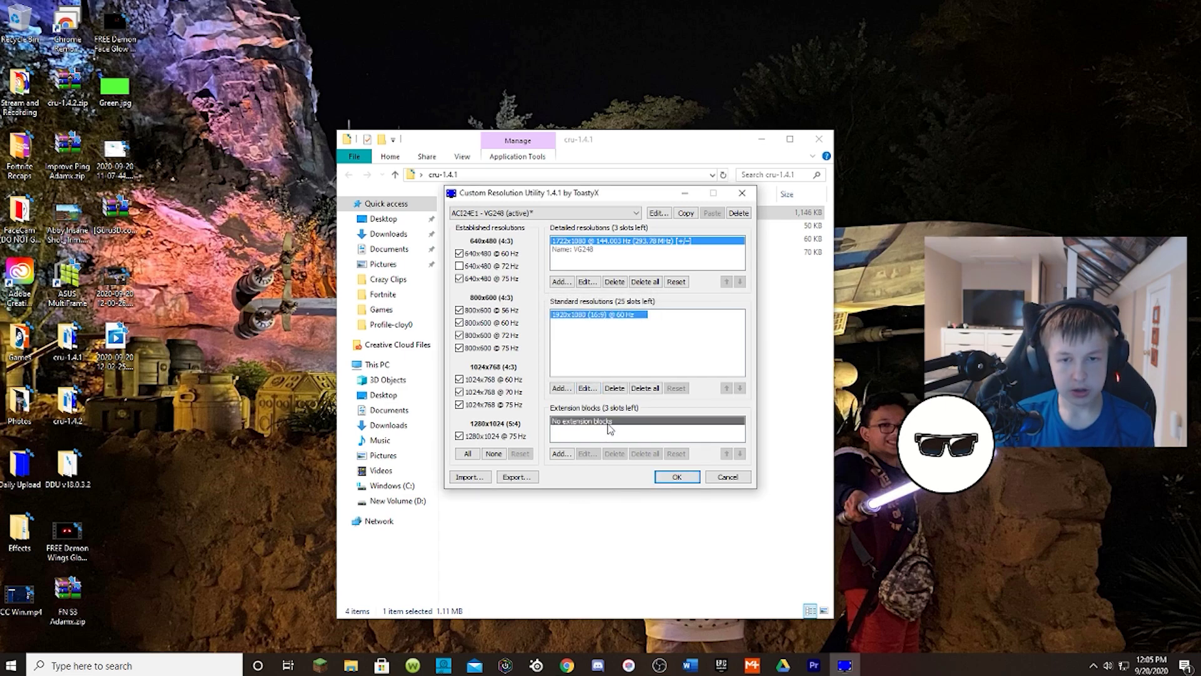
- Uncheck all established resolutions, add an empty CEA-861 extension block, and save the monitor changes
click(492, 454)
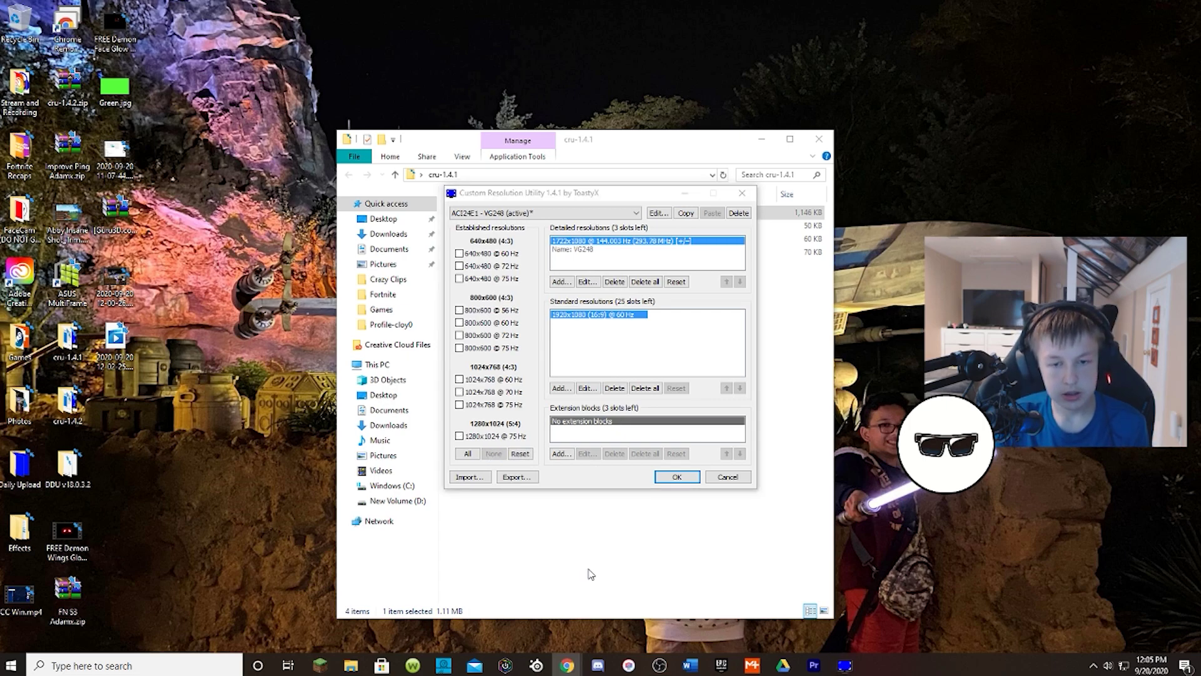
click(561, 453)
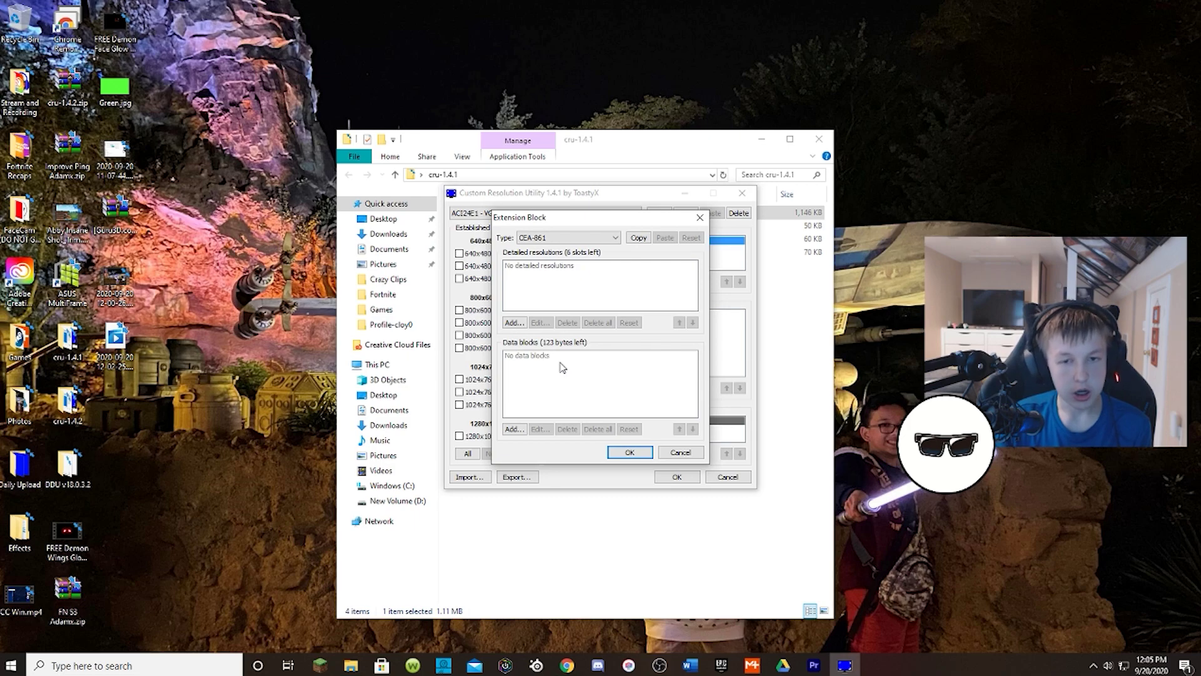
click(627, 453)
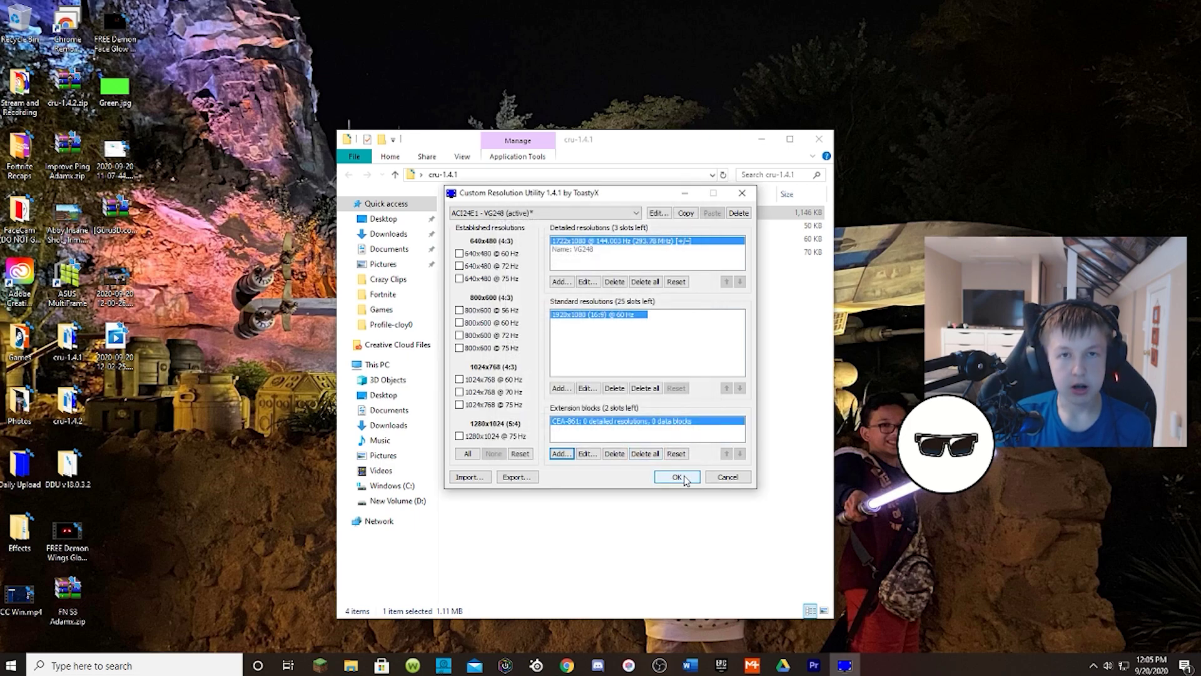
click(674, 478)
- Run the restart utility from the CRU folder to apply the new resolution
click(524, 320)
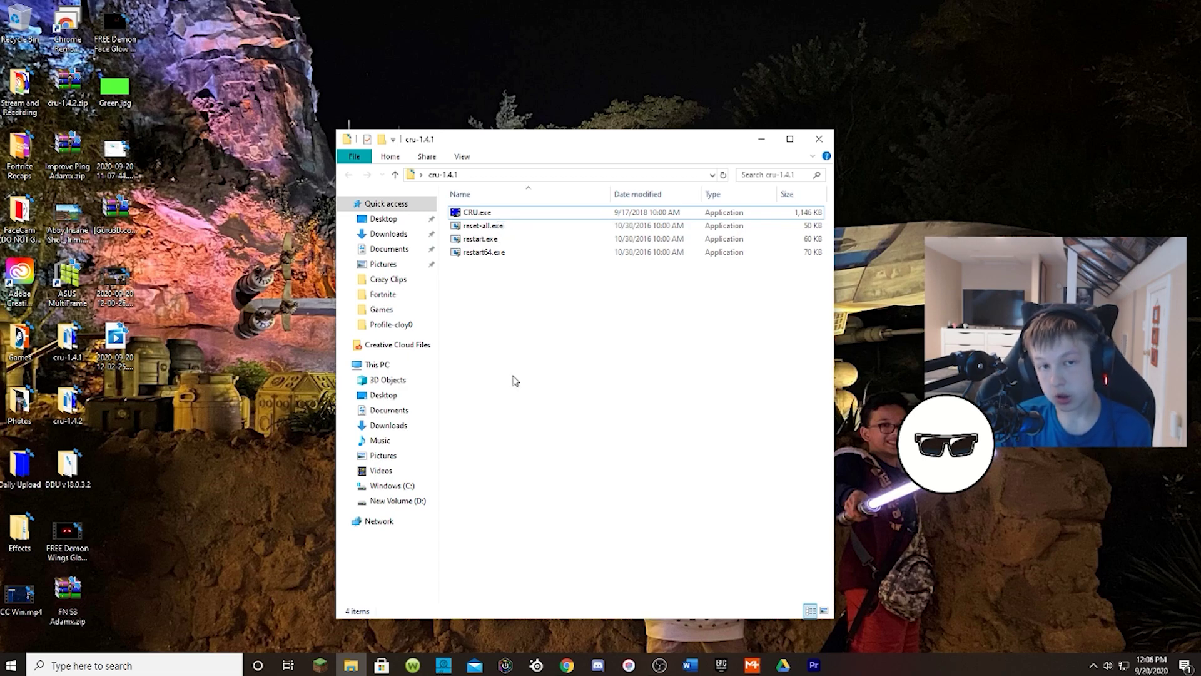
double_click(477, 213)
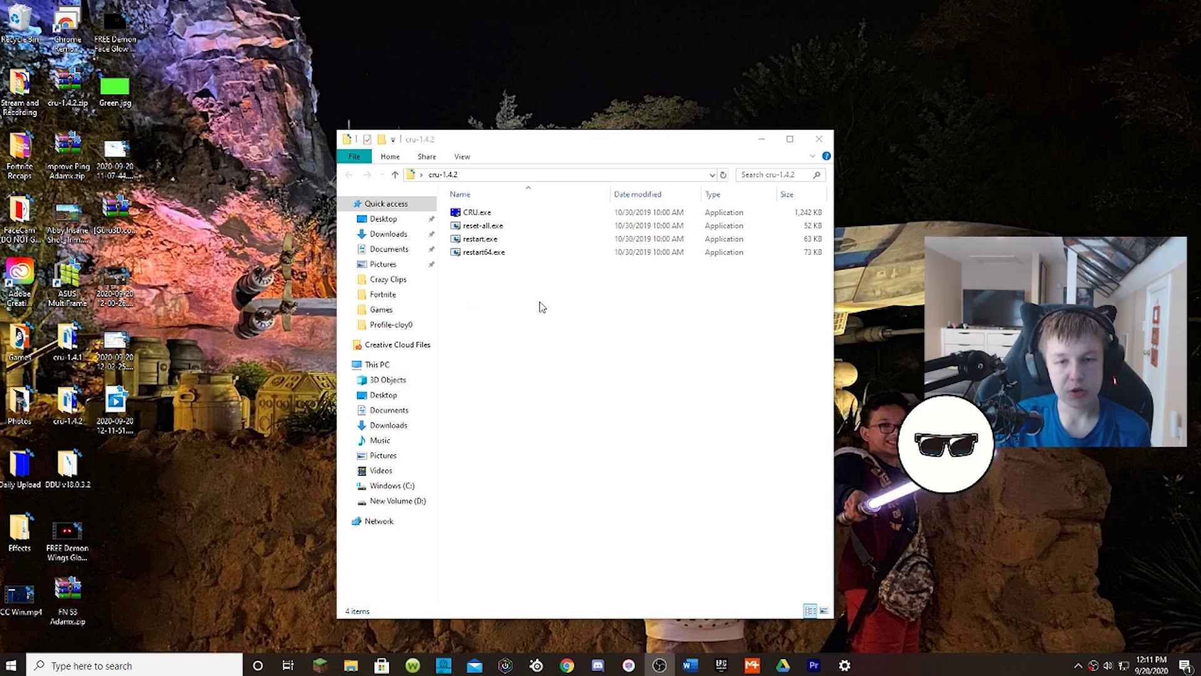
- Choose 1722 × 1070 from the display resolution list in Windows Settings
click(819, 140)
key(super)
click(11, 617)
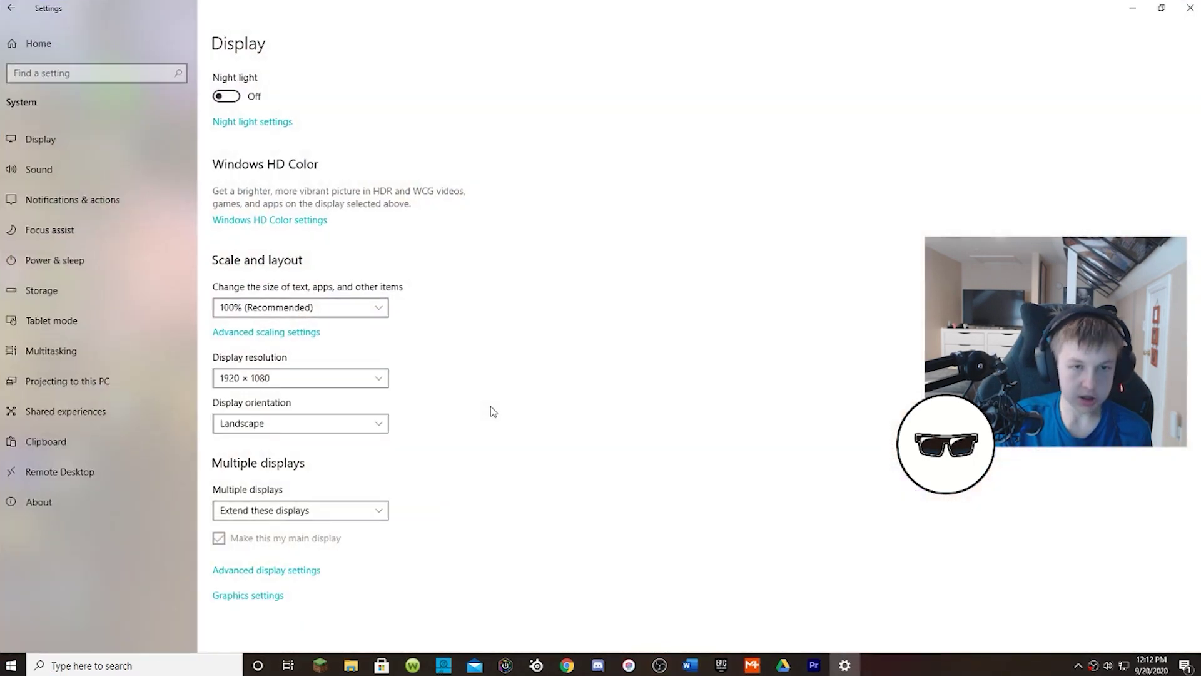
scroll(308, 427, up, 1)
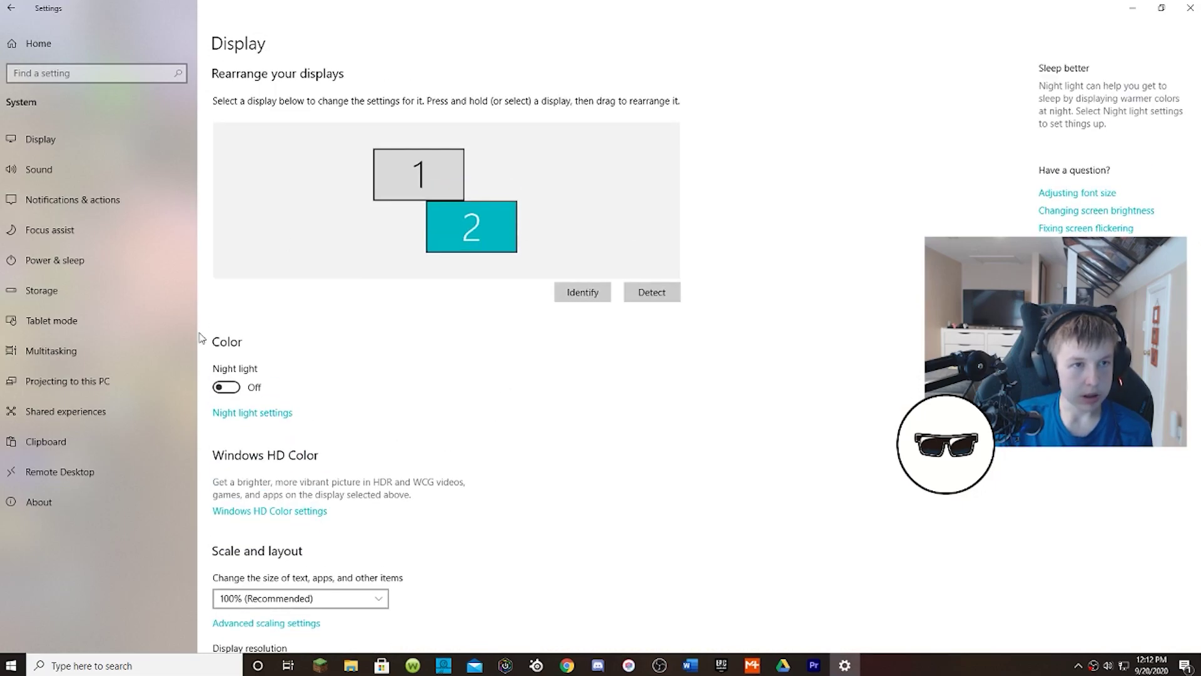
scroll(207, 344, down, 3)
scroll(311, 385, up, 3)
scroll(319, 404, down, 3)
scroll(274, 381, up, 3)
scroll(402, 340, up, 3)
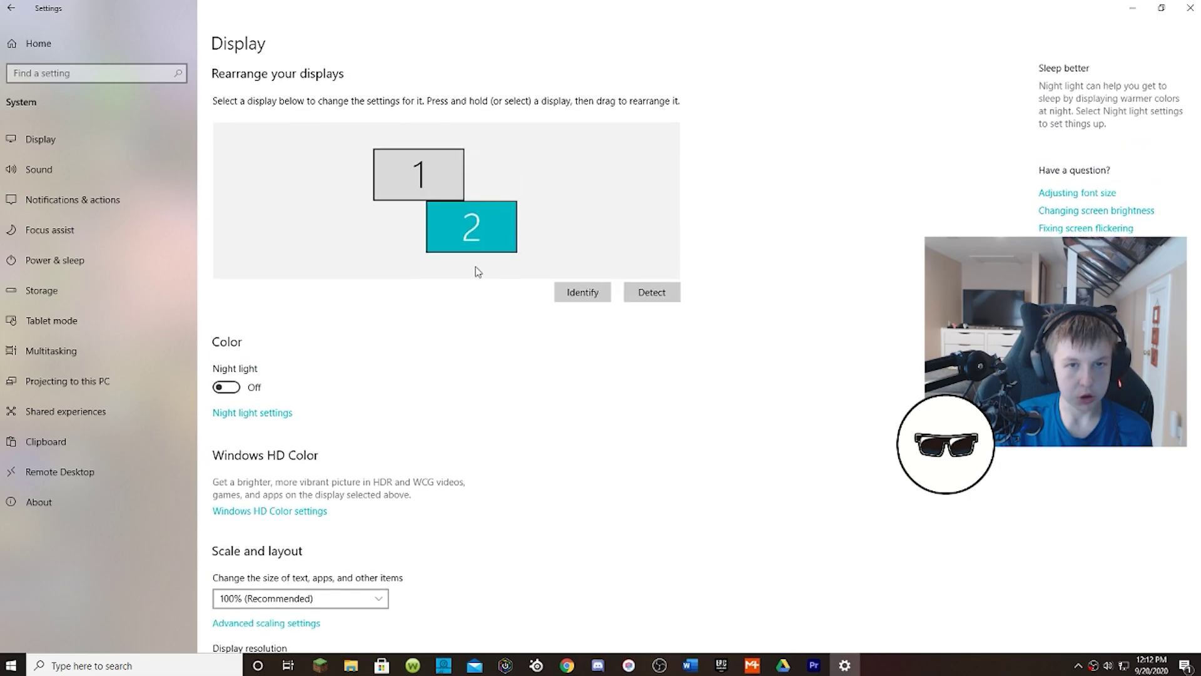
scroll(471, 224, down, 3)
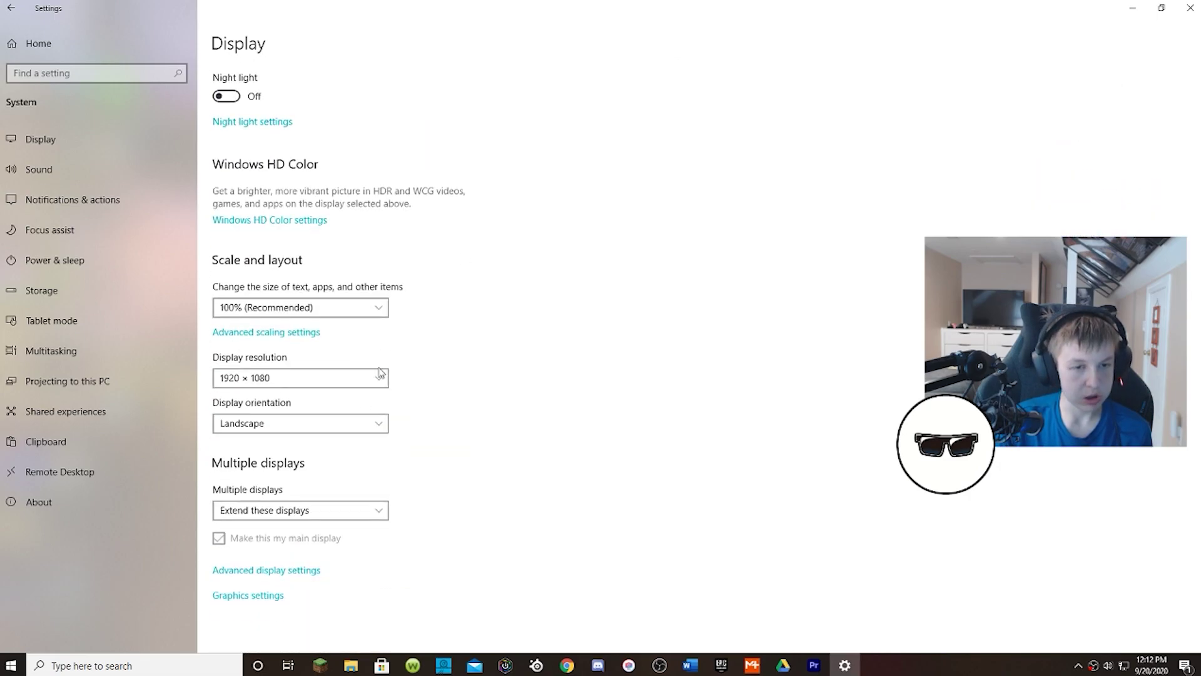
click(290, 385)
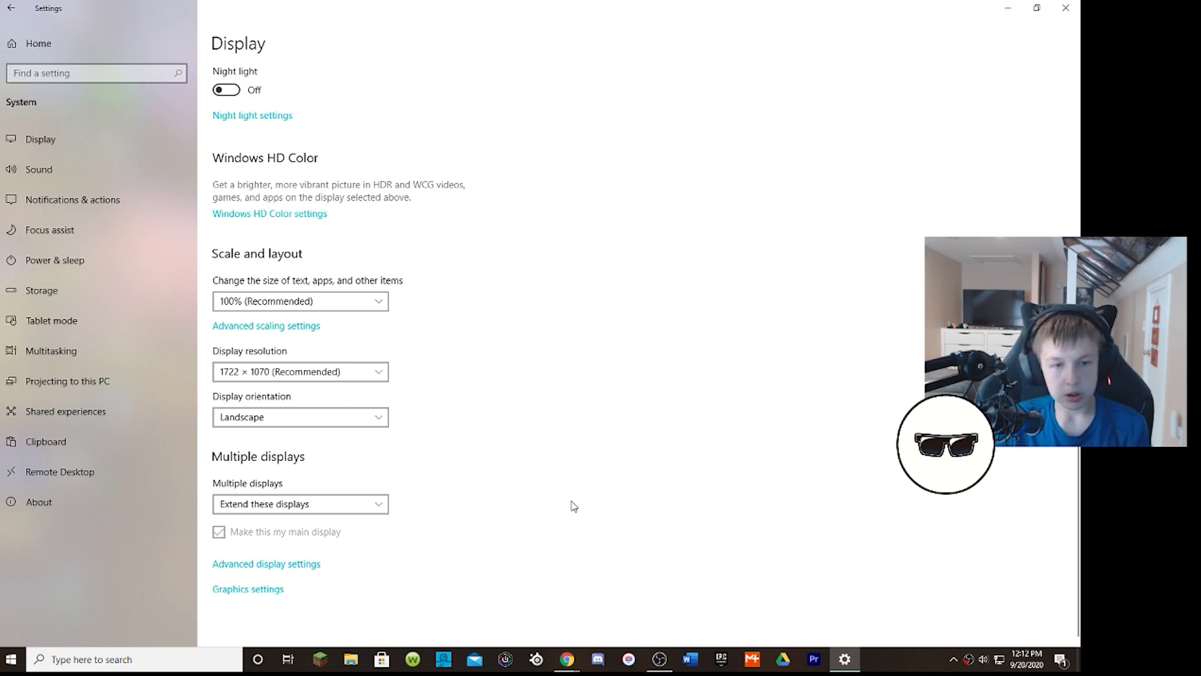
- List all valid modes from the display adapter properties in Advanced display settings
click(243, 568)
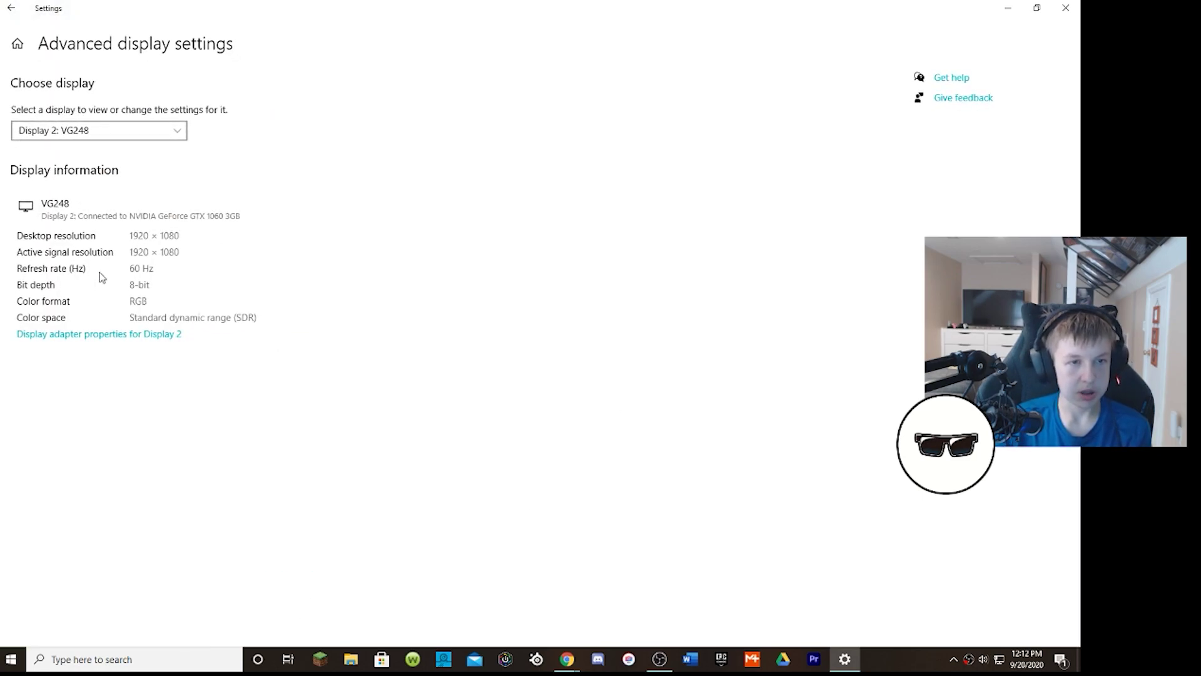
click(89, 339)
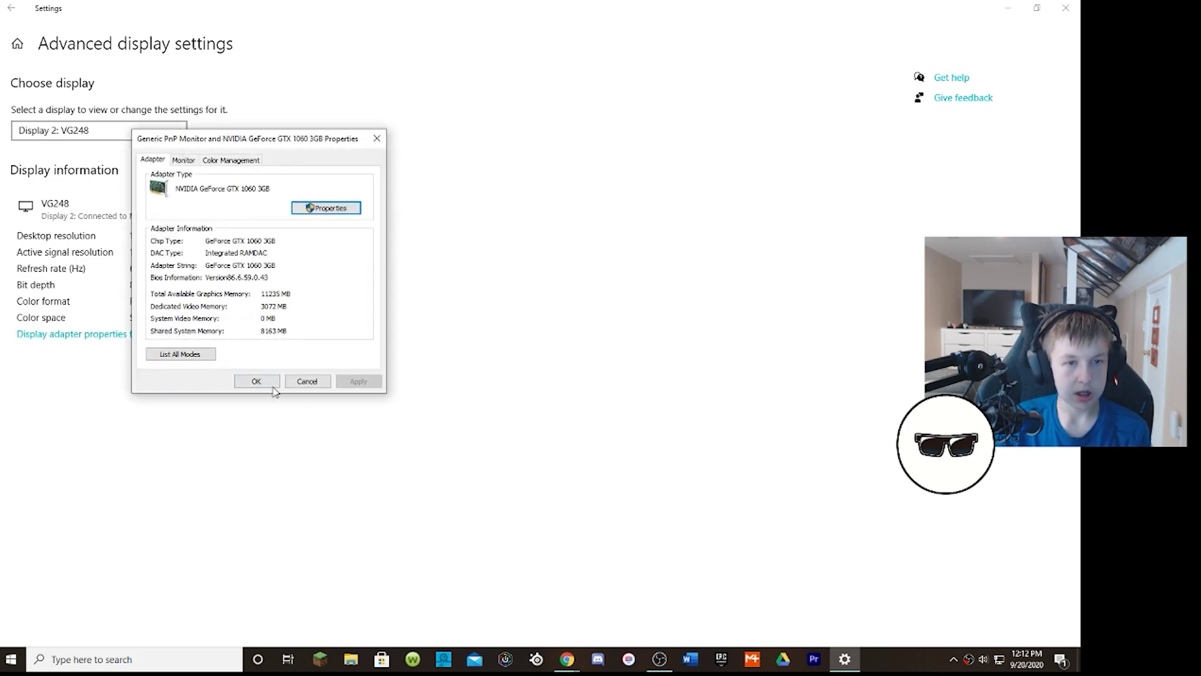
click(178, 358)
scroll(246, 262, down, 3)
scroll(246, 262, down, 2)
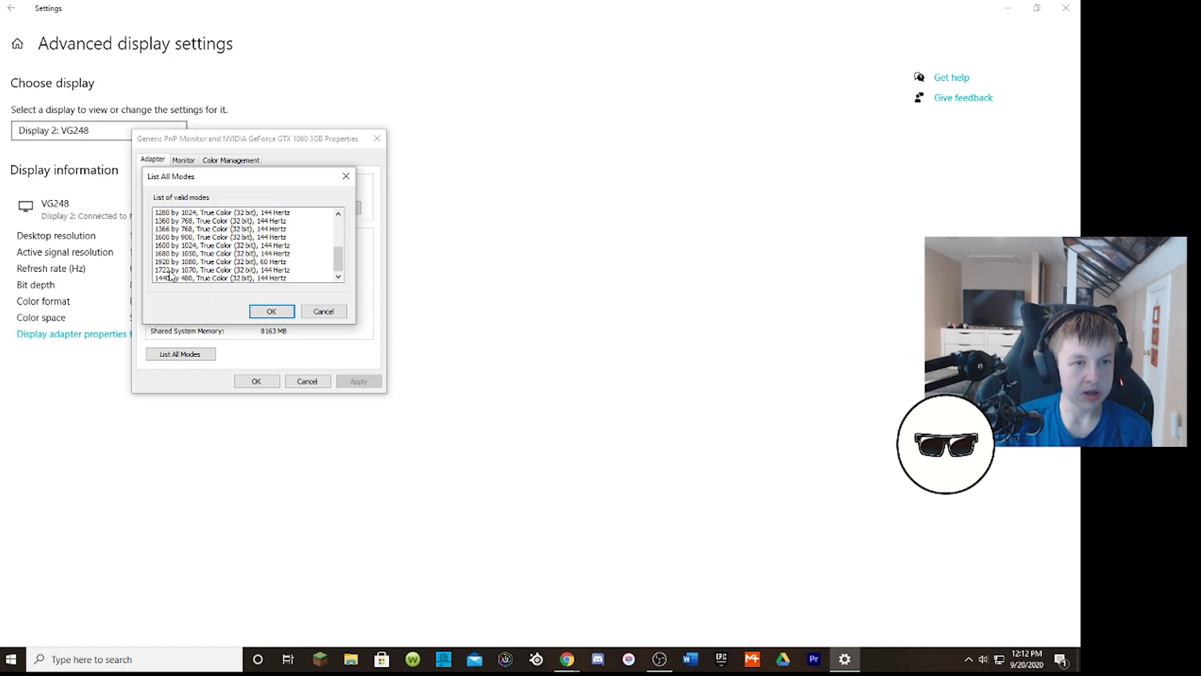
- Select the 1722 by 1070, 144 Hertz mode and keep the new display settings
click(221, 271)
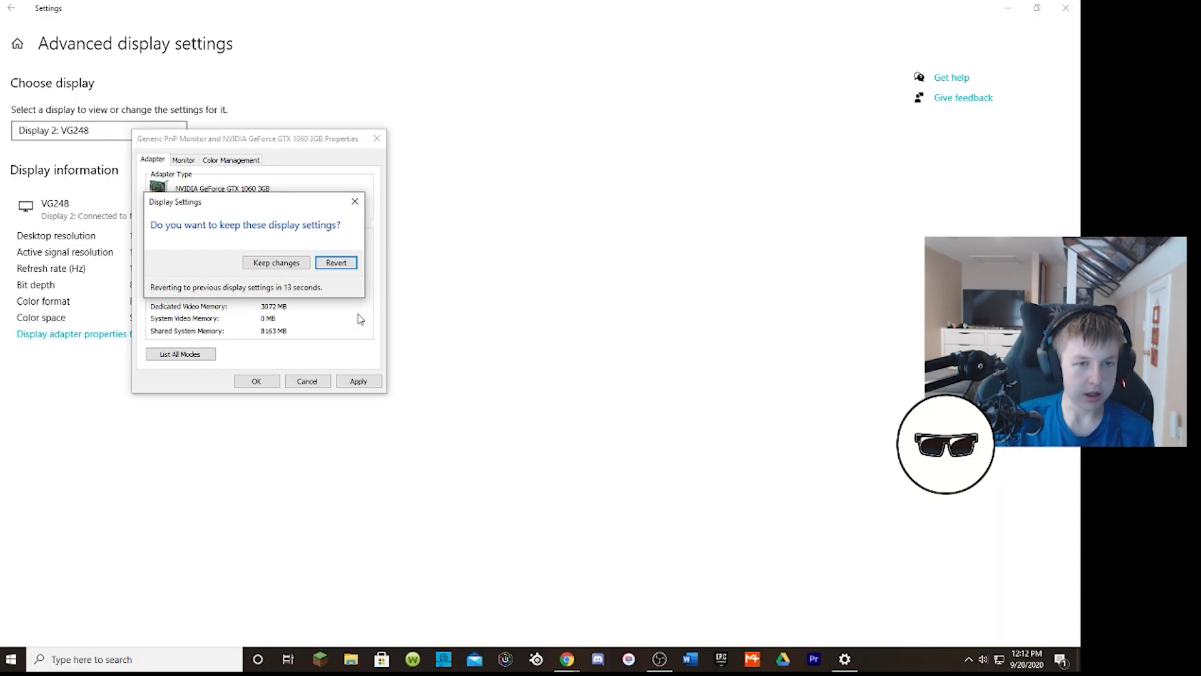
click(275, 263)
click(256, 380)
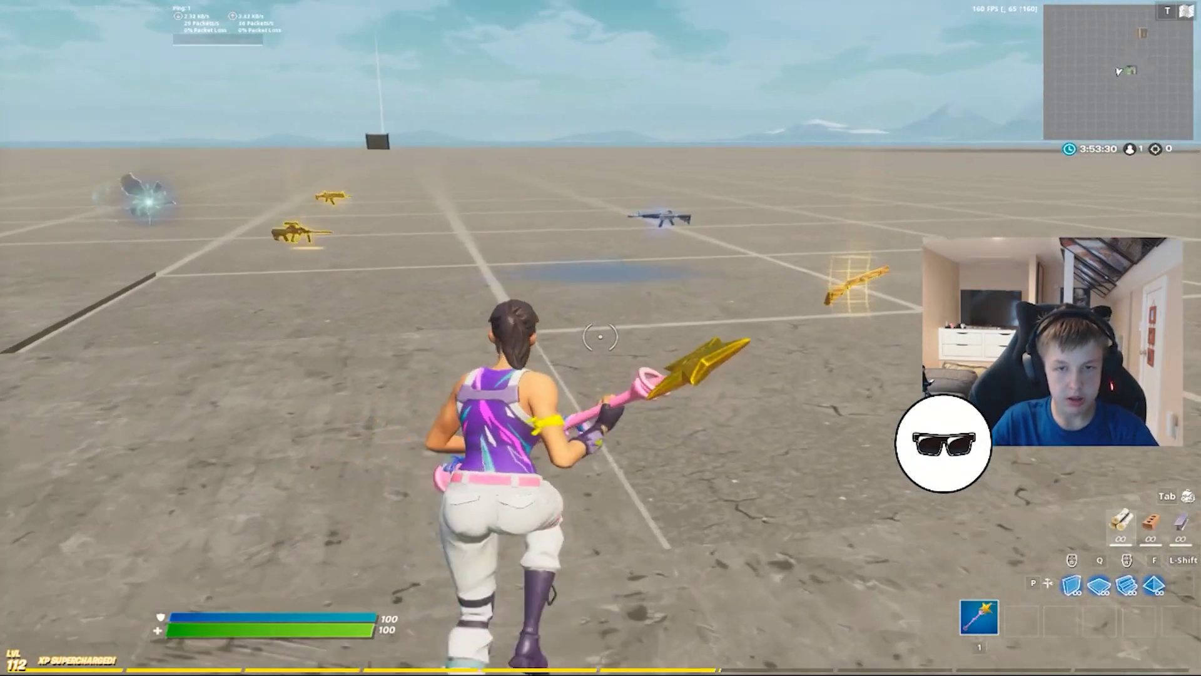
- Place wooden walls in Creative and start hitting them with the pickaxe
click(600, 337)
key(e)
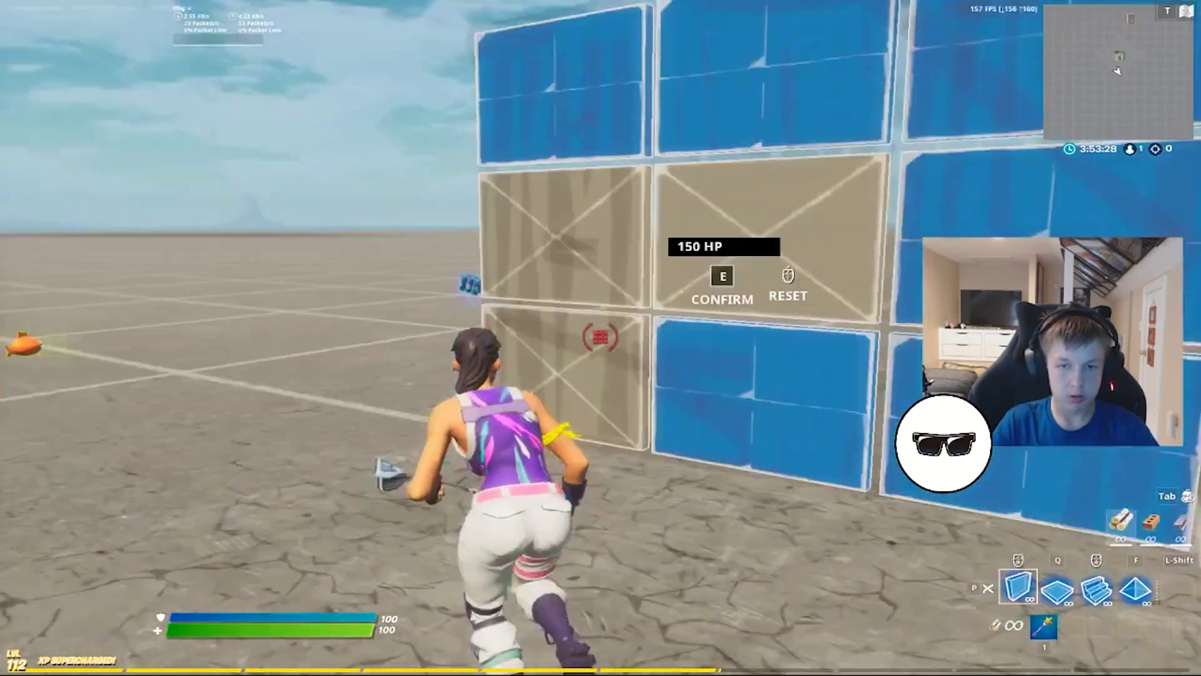
key(1)
click(600, 337)
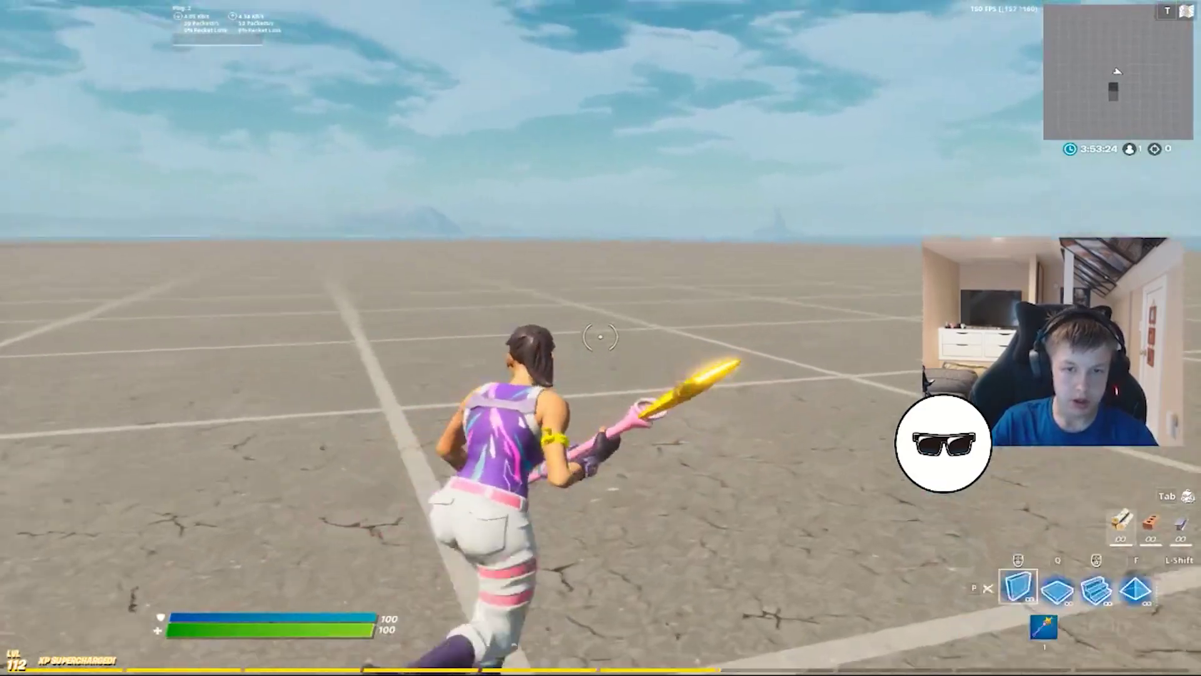
key(q)
click(601, 336)
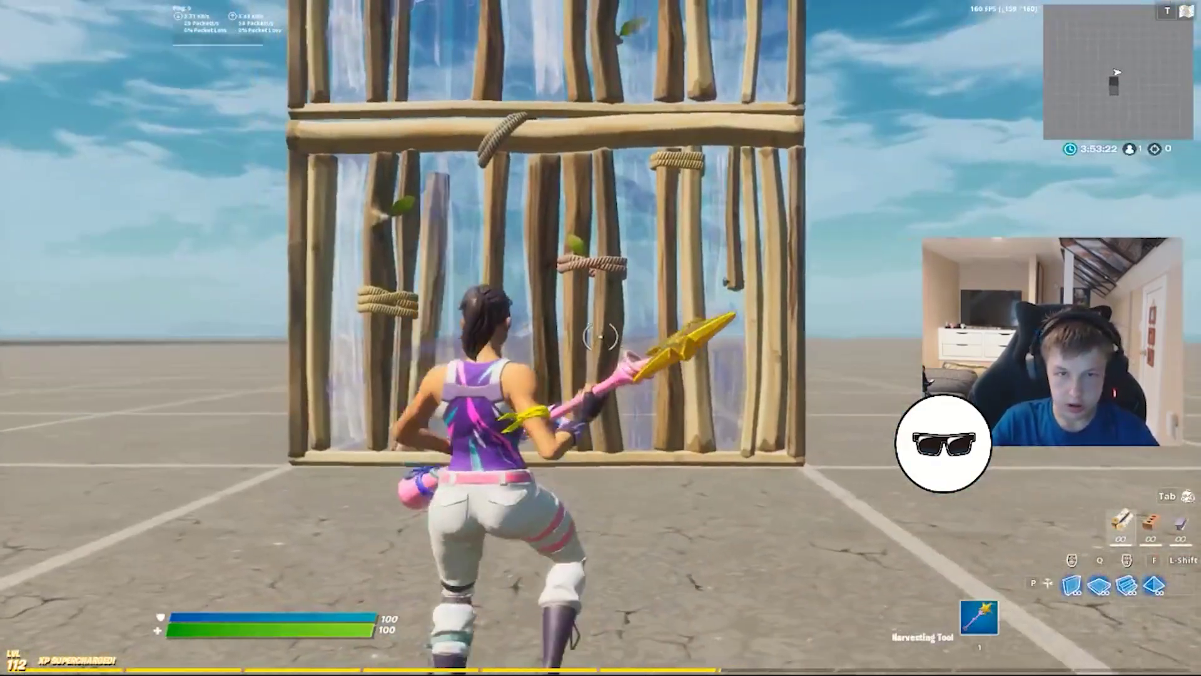
- Keep damaging the stacked walls, placing another wall and re-equipping the pickaxe
click(600, 336)
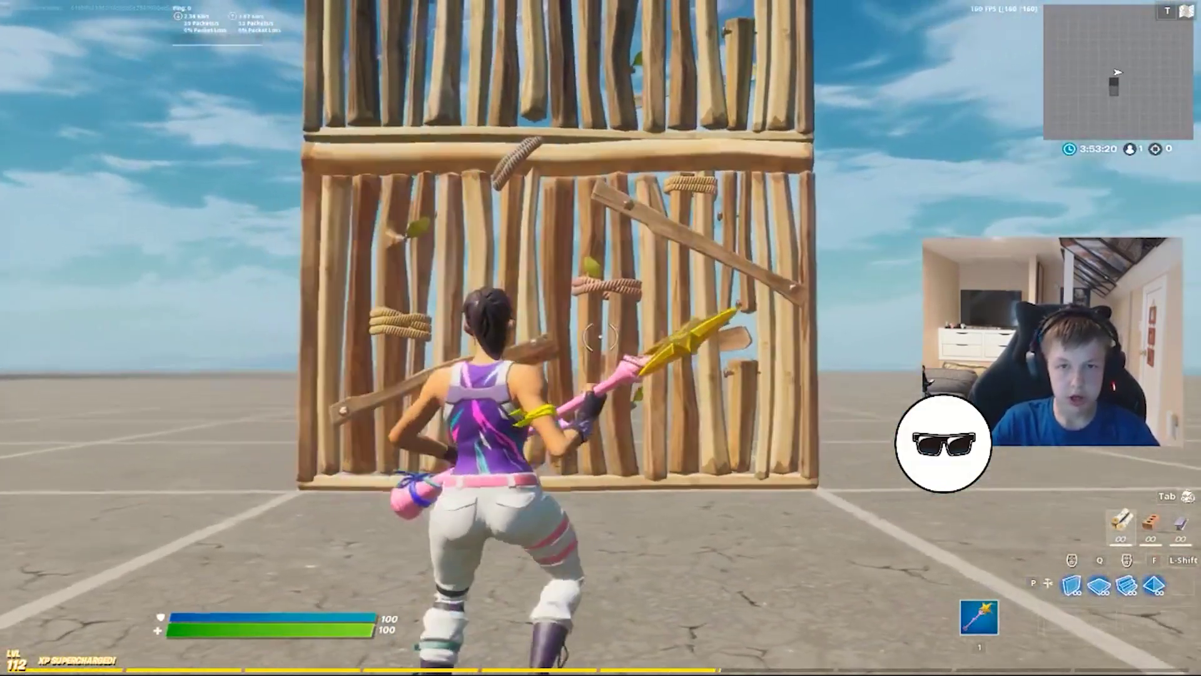
click(601, 336)
click(601, 336)
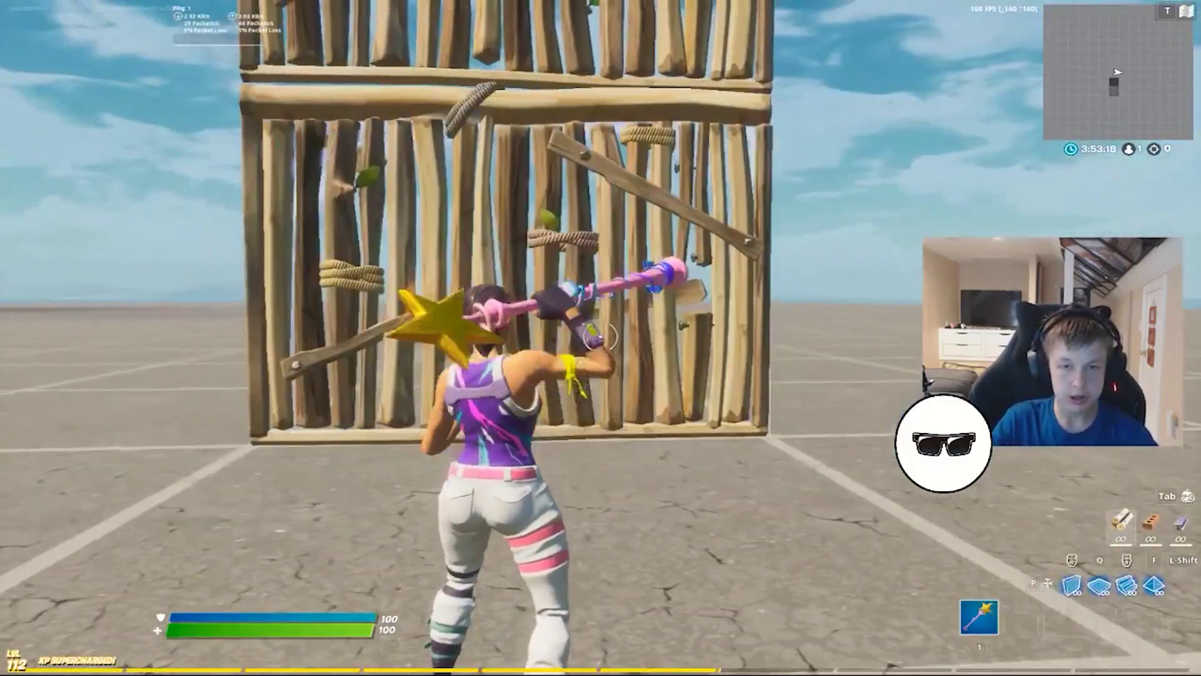
click(600, 336)
key(q)
key(1)
click(601, 336)
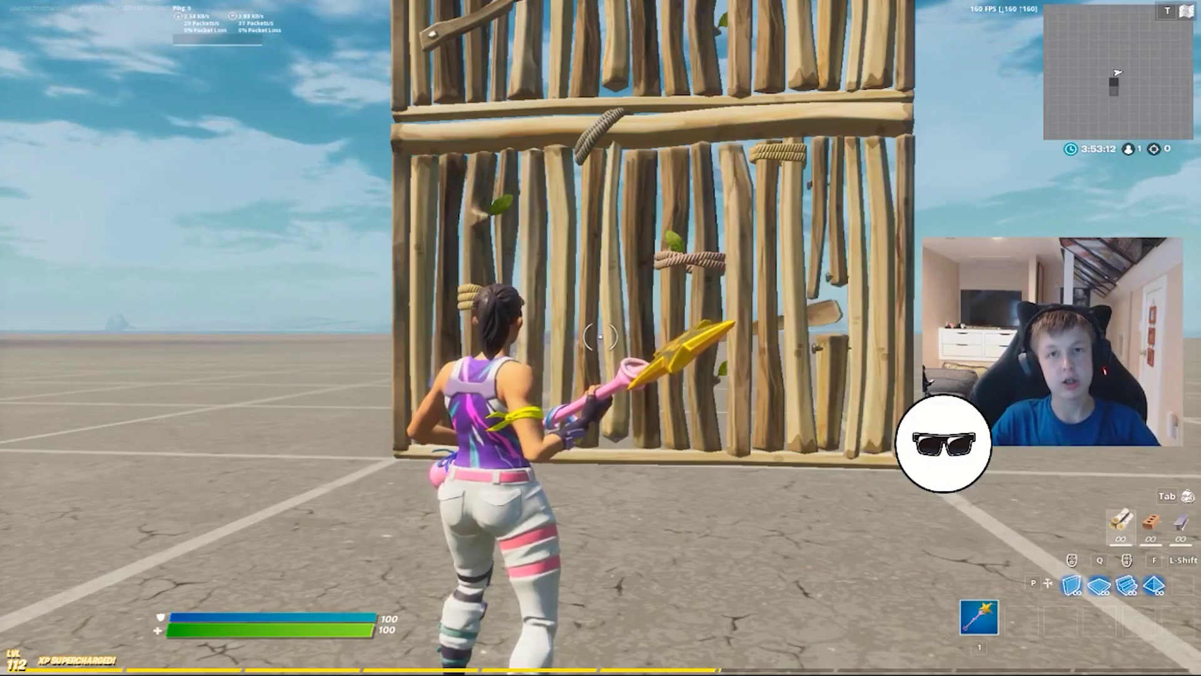
click(601, 336)
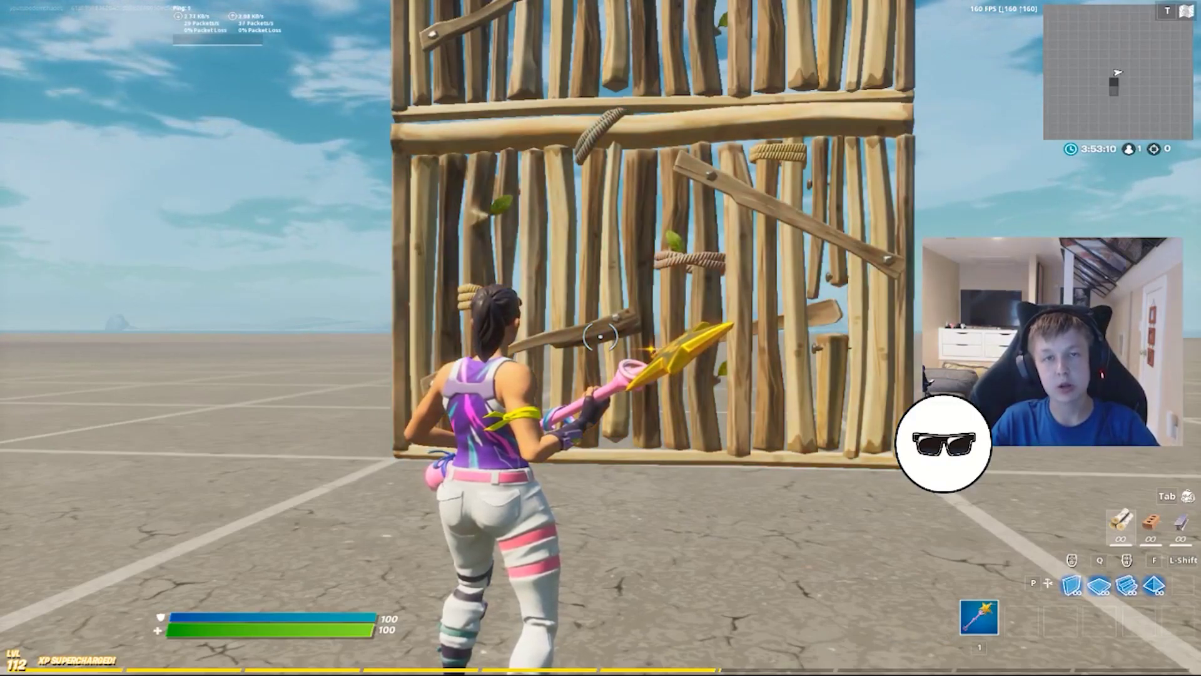